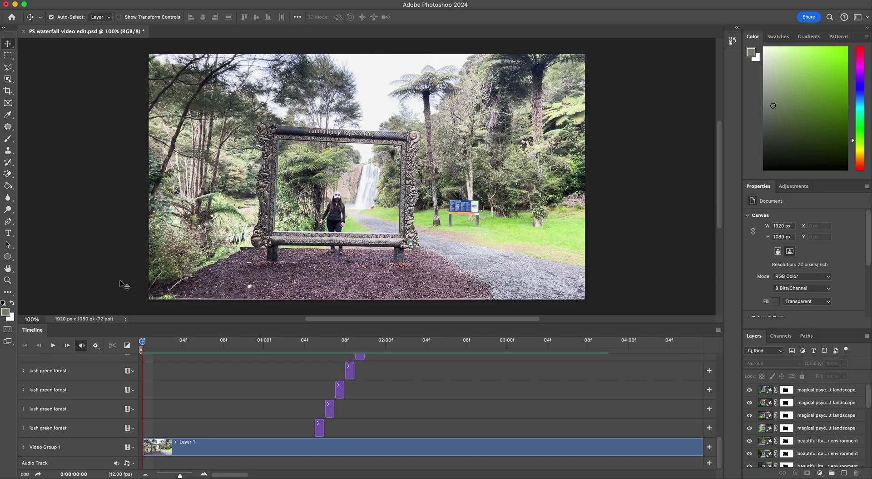
- Play the stop-motion preview of forests cycling around the frame and stop at 01:08
key("space")
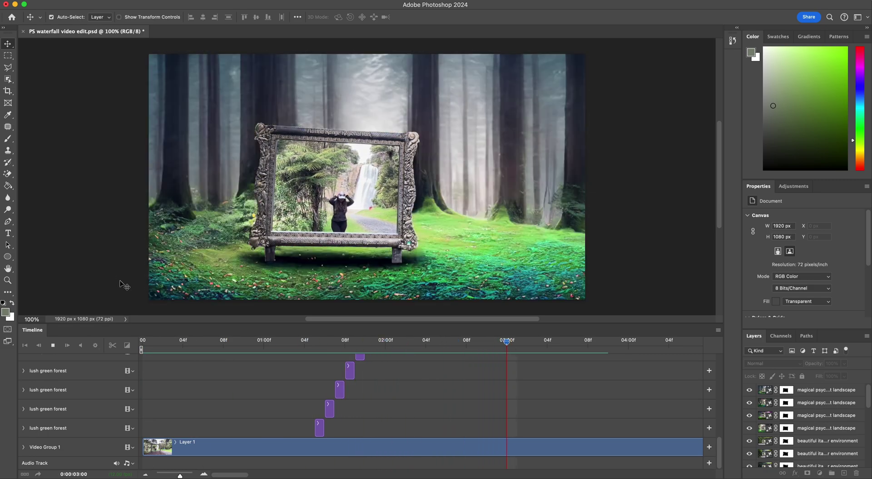
left_click(345, 341)
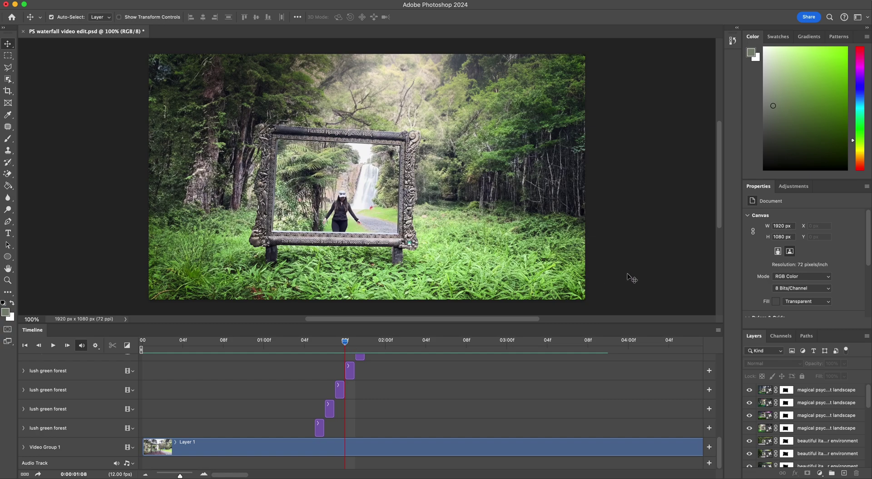
key("super+Tab")
key("super+Tab")
key("super+Tab")
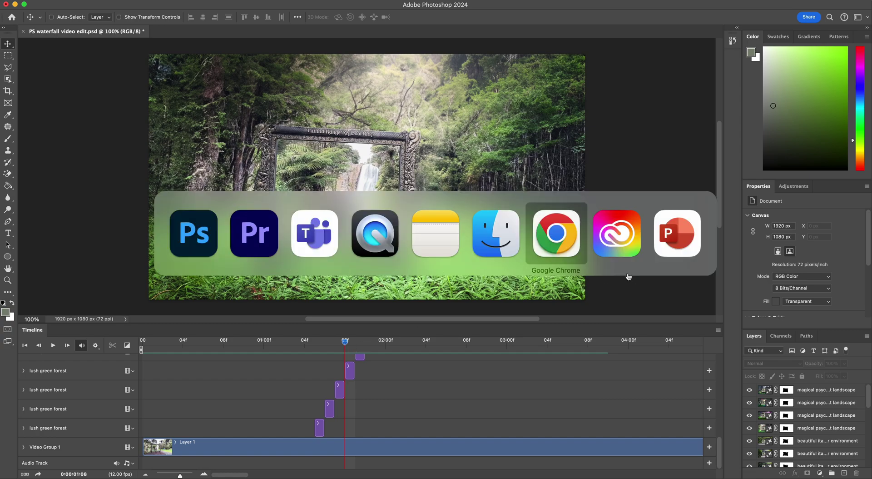
- In Premiere Pro, open the Sequence 01 timeline and scrub partway through the waterfall clip
key("super+Tab")
key("super+Tab")
key("super+Tab")
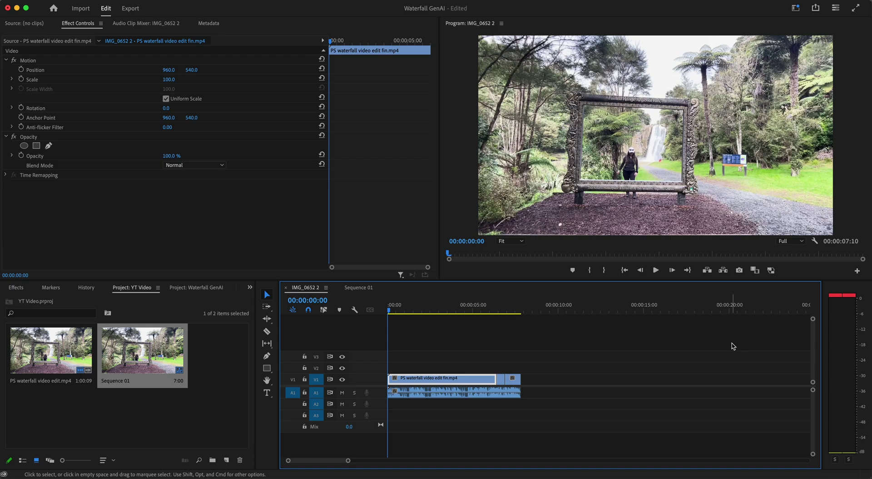
left_click(359, 287)
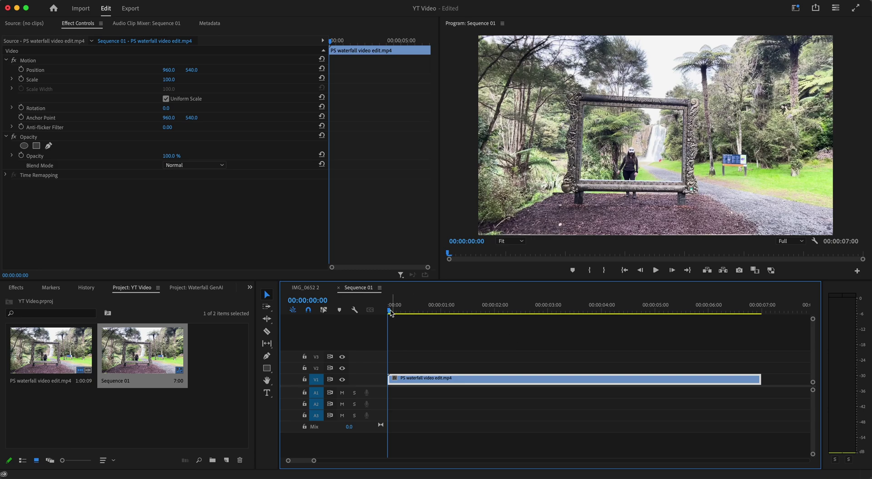
mouse_move(390, 309)
left_mouse_down()
mouse_move(651, 313)
mouse_move(350, 300)
mouse_move(718, 314)
mouse_move(387, 312)
left_mouse_up()
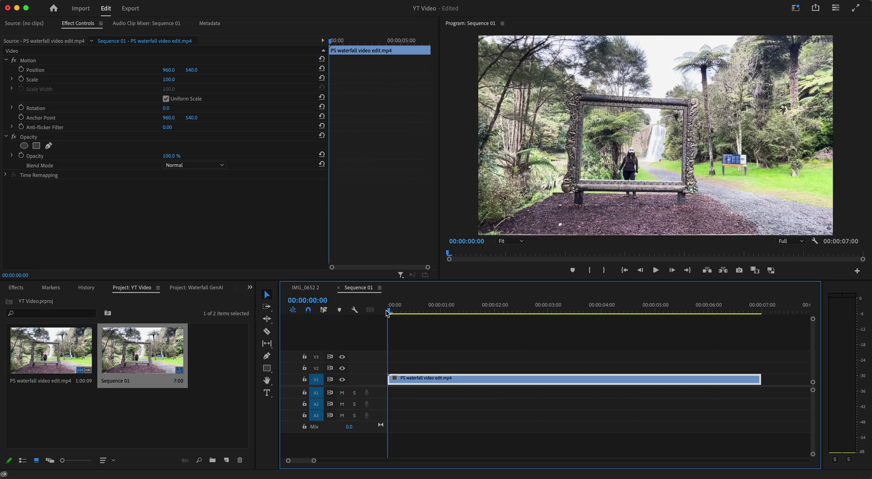
- Rename the export to 'Waterfall gen ai - YT Tut', keep 12 fps, and export the H.264 file
left_click(129, 9)
left_click(233, 52)
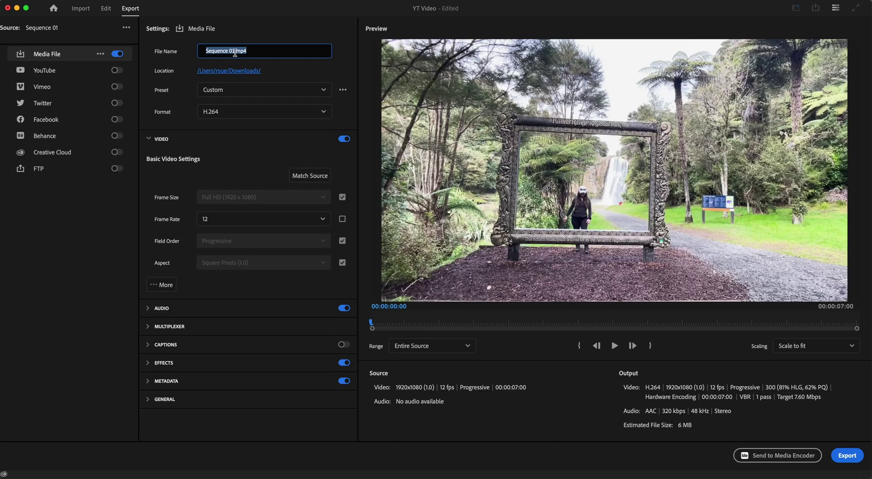
left_click_drag(235, 52, 119, 47)
type("Waterfall gen ai - YT Tut")
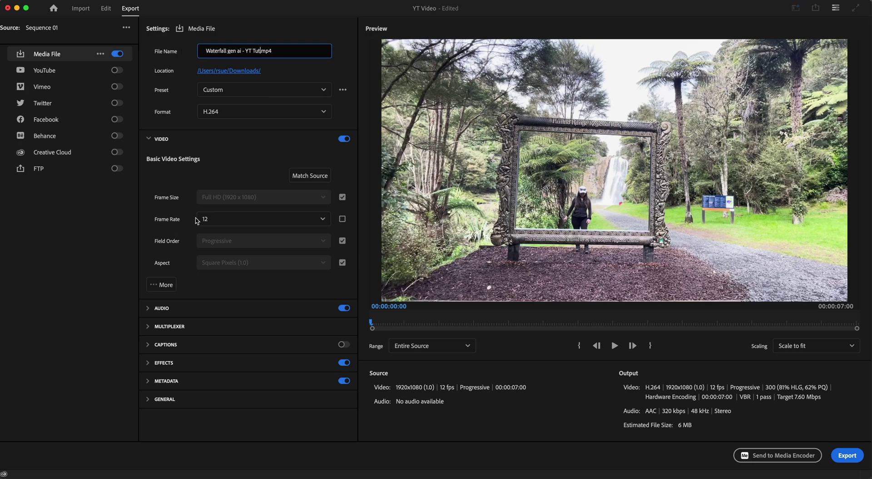
left_click(230, 220)
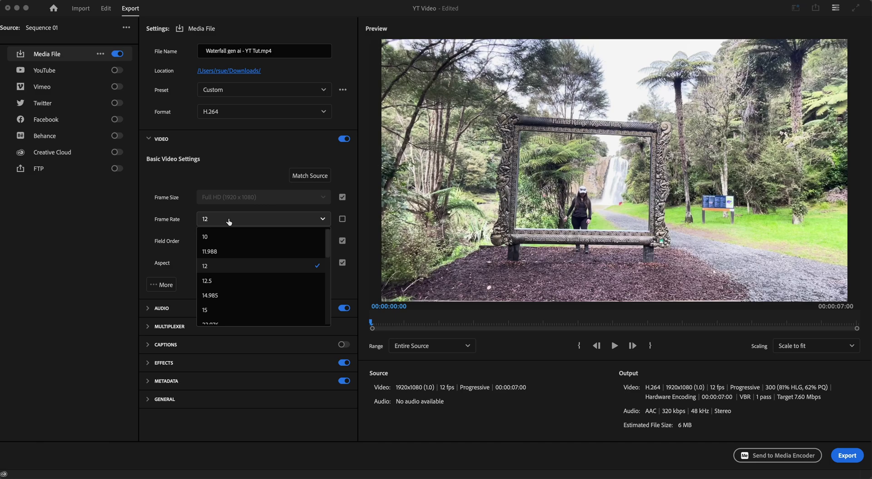
left_click(266, 271)
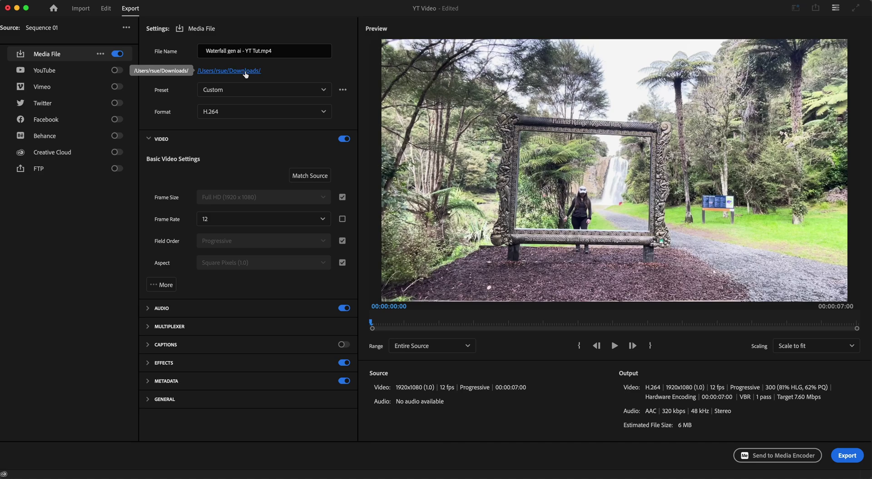
left_click(847, 455)
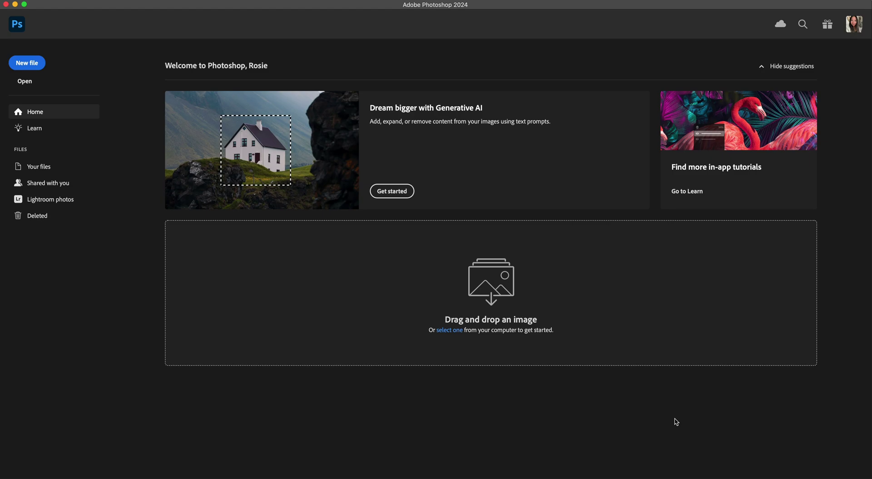
- Back in Photoshop, show the video Timeline panel via Window > Timeline and dismiss its tip
key("super+Tab")
key("super+Tab")
key("super+Tab")
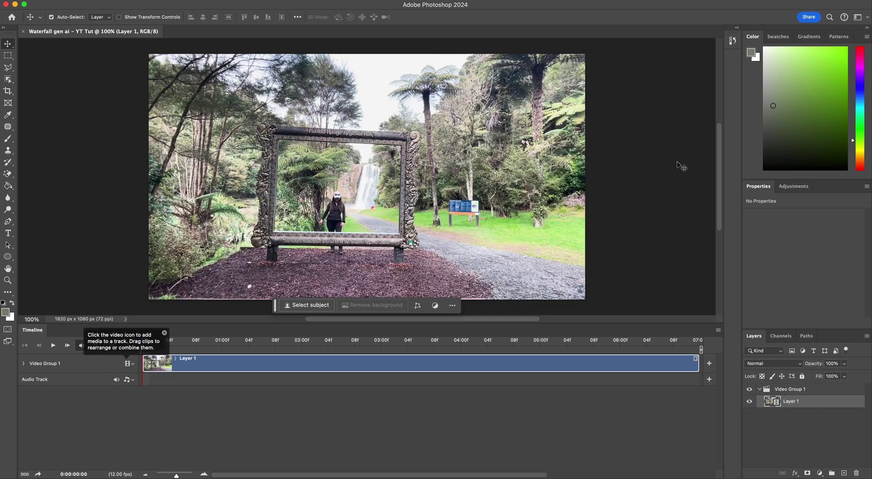
left_click(321, 1)
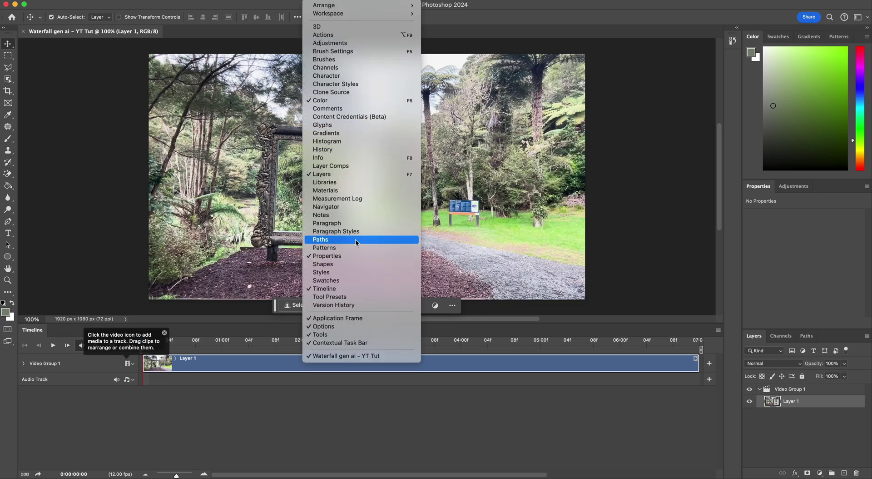
left_click(361, 289)
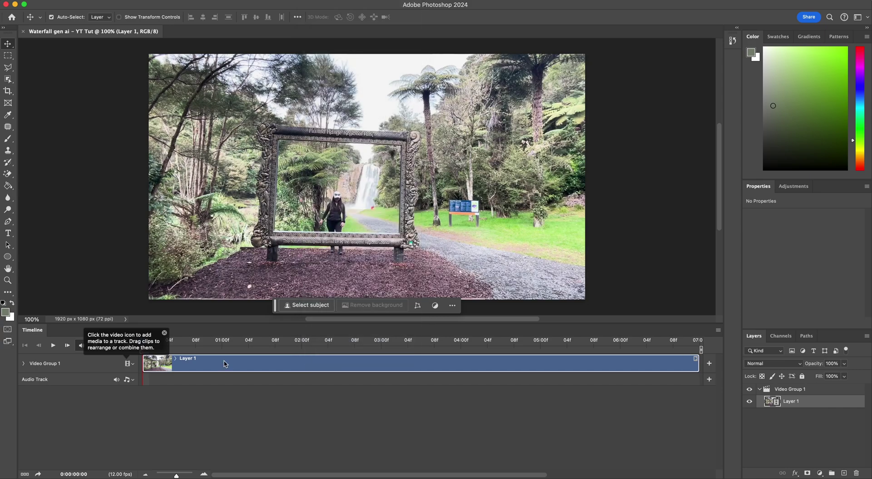
left_click(164, 332)
- Play the Waterfall gen ai - YT Tut video briefly, then return to its first frame
key("space")
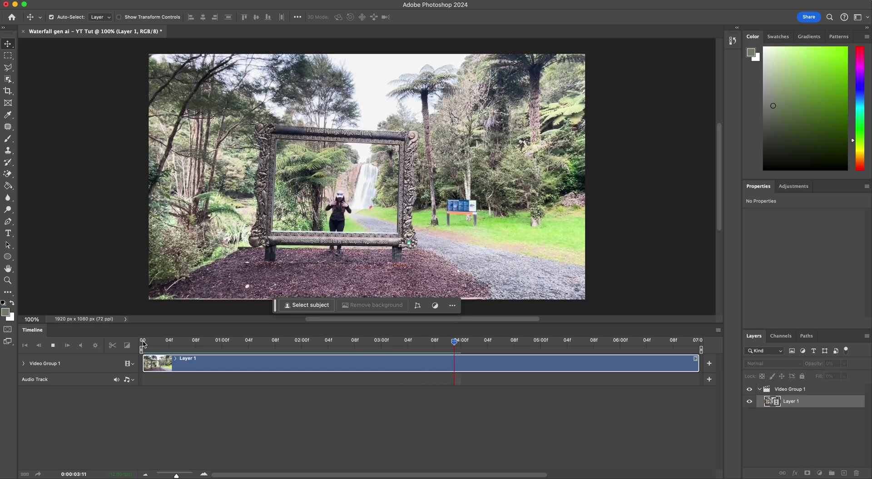
key("space")
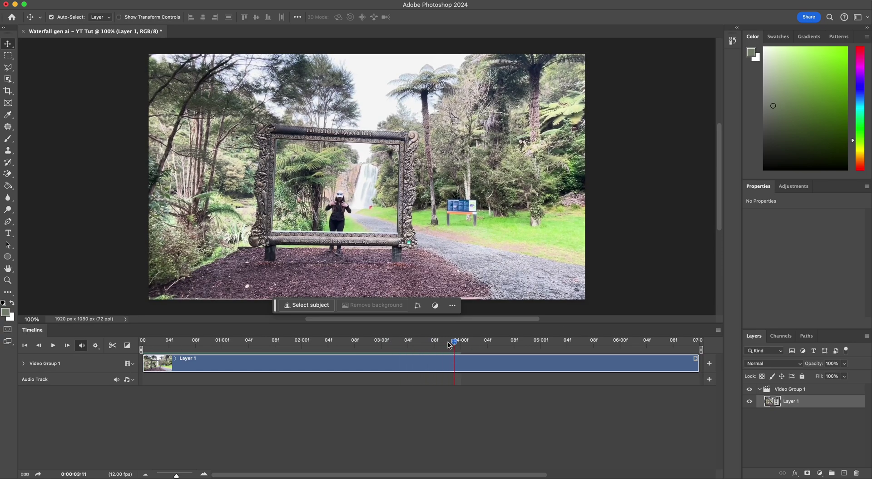
left_click_drag(454, 342, 13, 314)
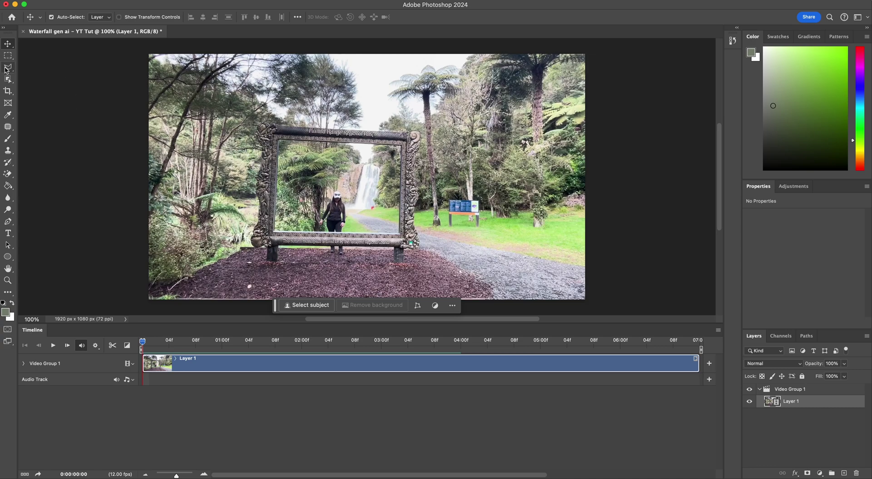
- Select the ornate frame with the Object Selection tool
left_click(8, 67)
left_click(8, 81)
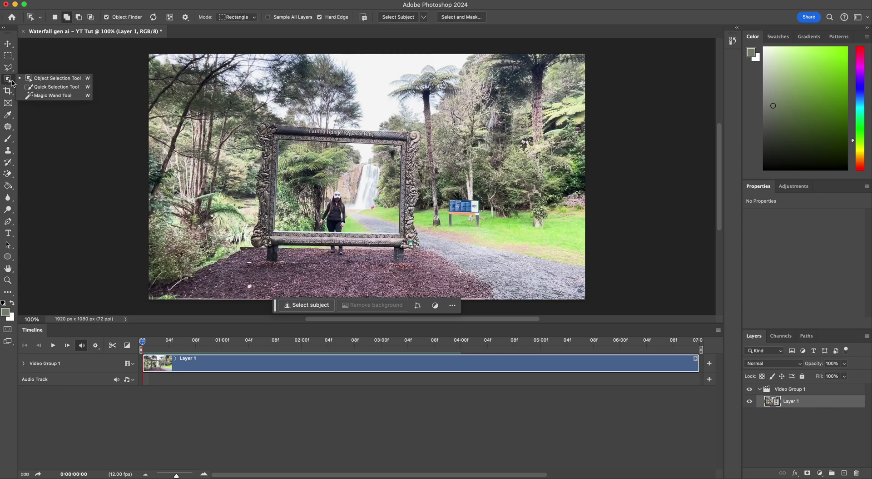
left_click(45, 82)
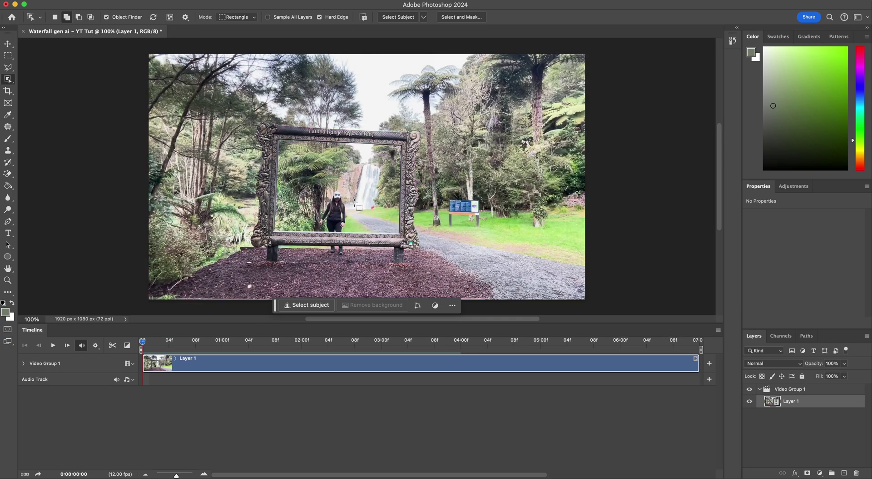
left_click(362, 139)
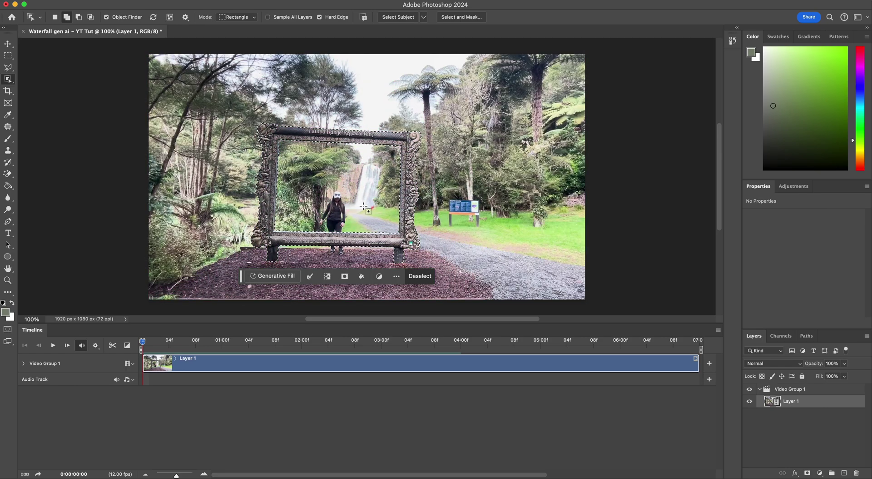
- Add the fern and waterfall interior with Quick Selection, then invert to select the surrounding scenery
right_click(7, 81)
left_click(47, 87)
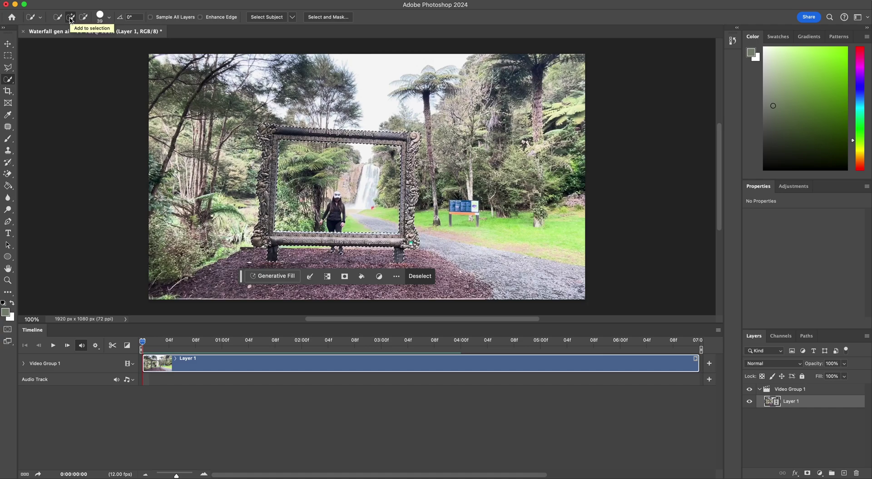
left_click(70, 20)
mouse_move(283, 146)
left_mouse_down()
mouse_move(302, 156)
mouse_move(387, 155)
mouse_move(334, 159)
left_mouse_up()
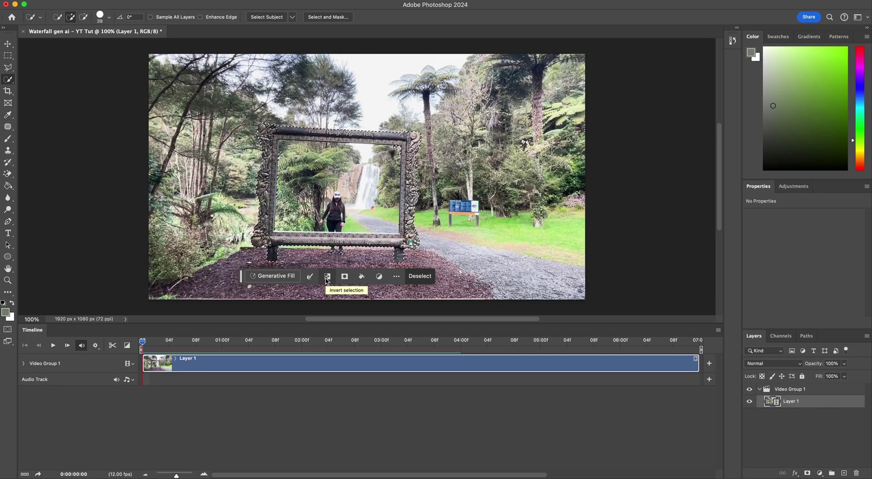
left_click(327, 278)
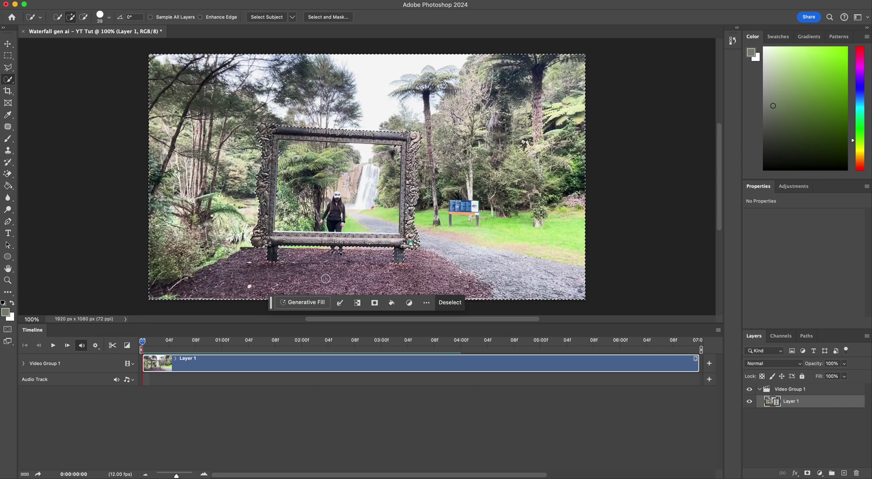
- On Video Group 1, Generative Fill the selection with 'magical psychedelic forest landscape'
left_click(74, 366)
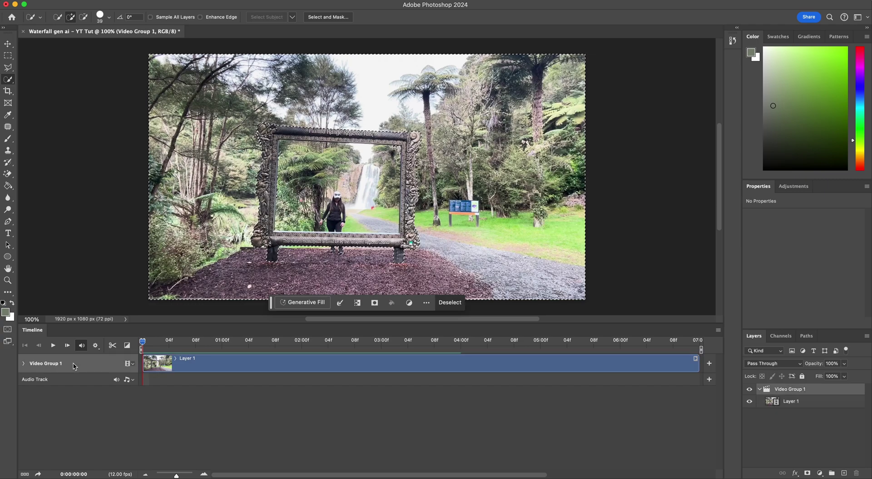
left_click(297, 304)
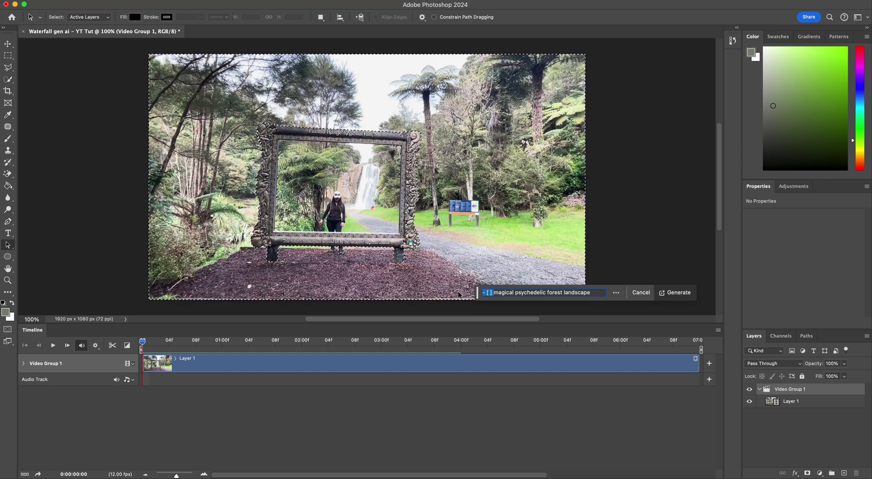
key("BackSpace")
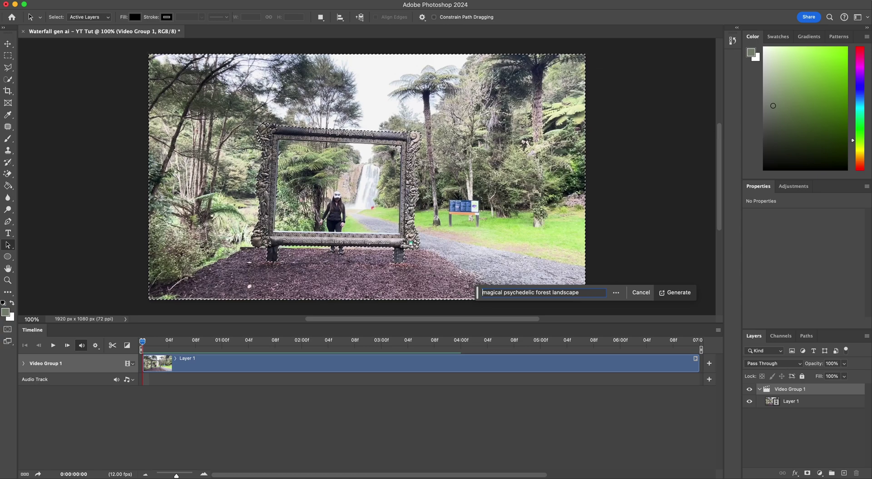
left_click(673, 293)
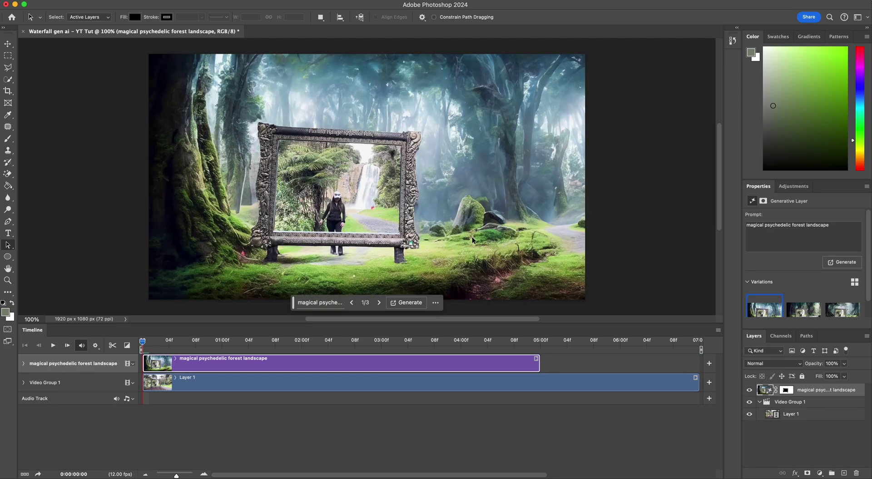
- Preview the second and third forest variations and float an enlarged Properties panel over the canvas
left_click(379, 303)
left_click(379, 302)
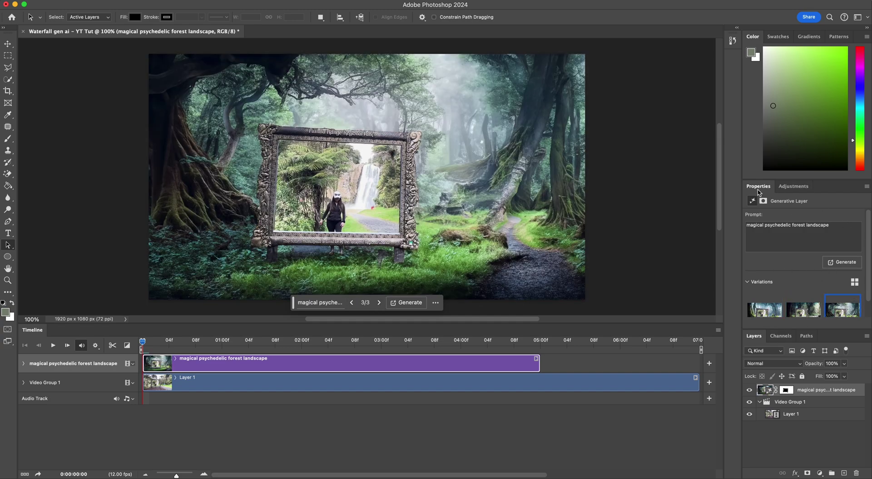
left_click_drag(758, 186, 646, 134)
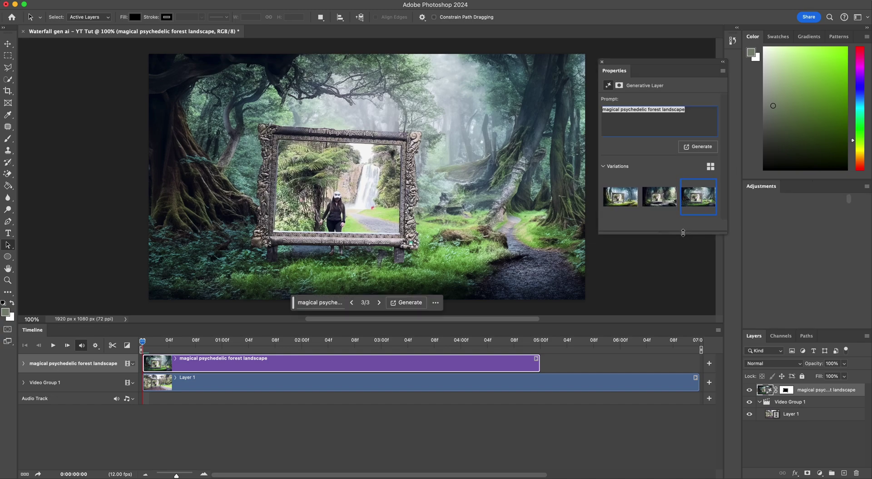
left_click_drag(682, 232, 683, 296)
left_click_drag(653, 62, 644, 47)
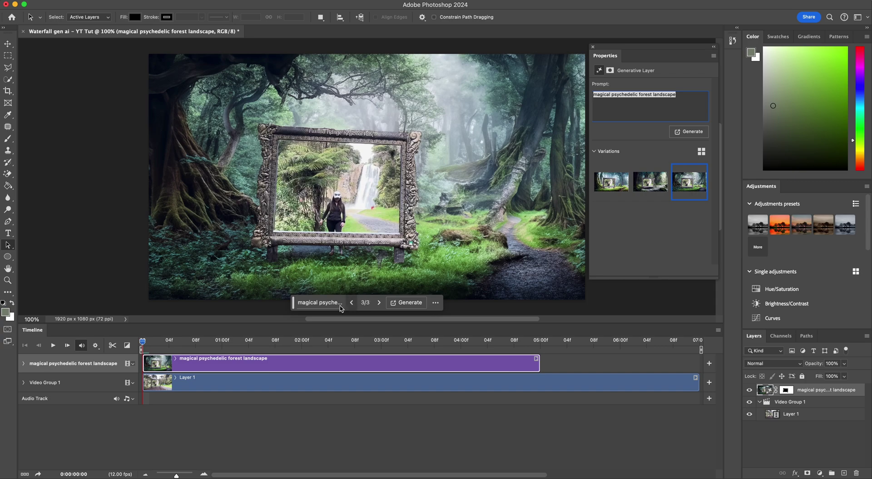
- Generate more forest variations, pick the round-portal one, and dock Properties on the right
left_click(414, 307)
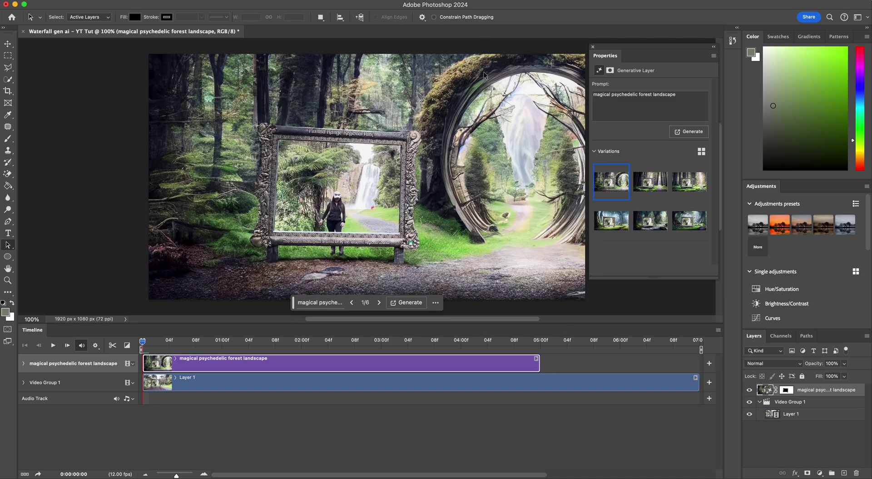
left_click(378, 303)
left_click(379, 303)
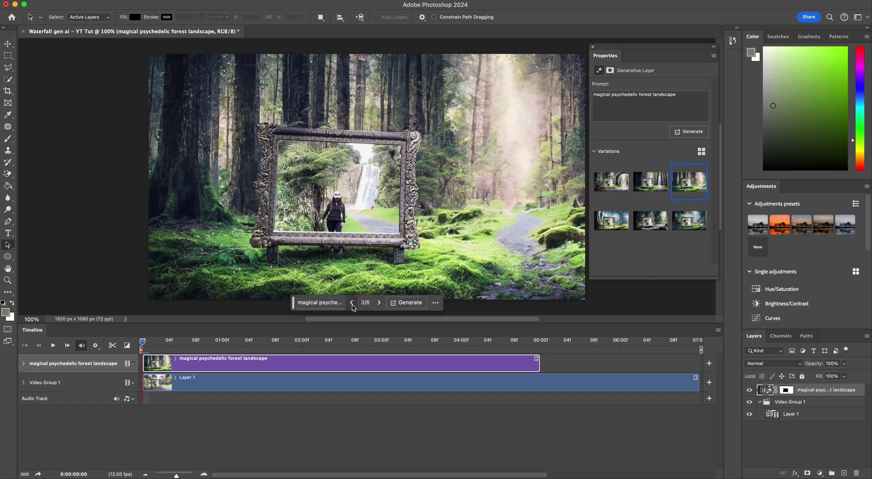
left_click(352, 303)
left_click(352, 303)
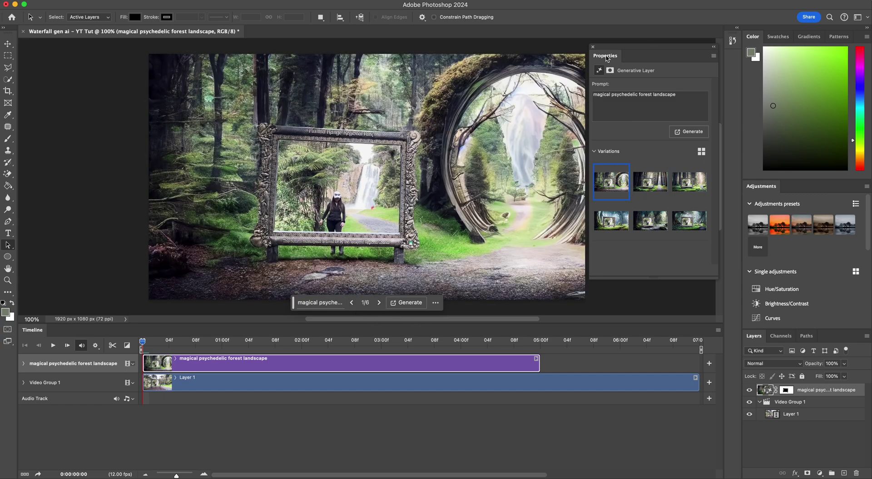
left_click_drag(605, 56, 795, 190)
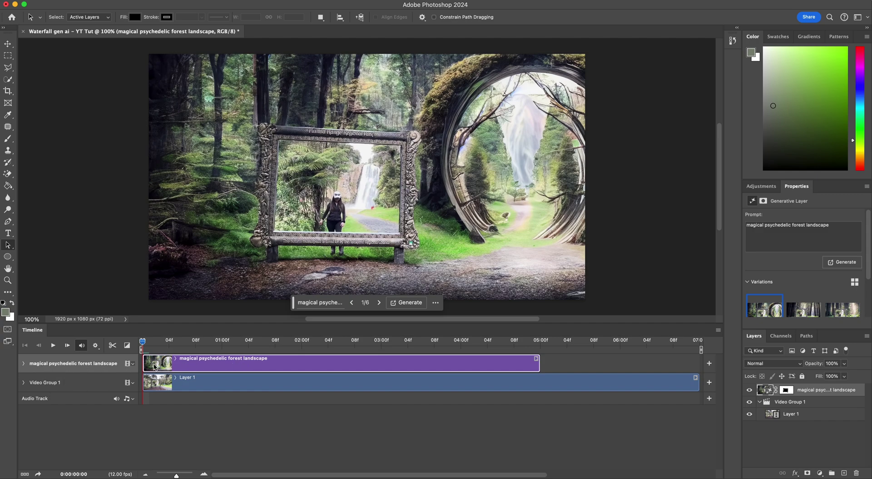
- Split the forest clip after one frame, delete the remainder, and zoom the Timeline to single frames
left_click(68, 349)
left_click(113, 346)
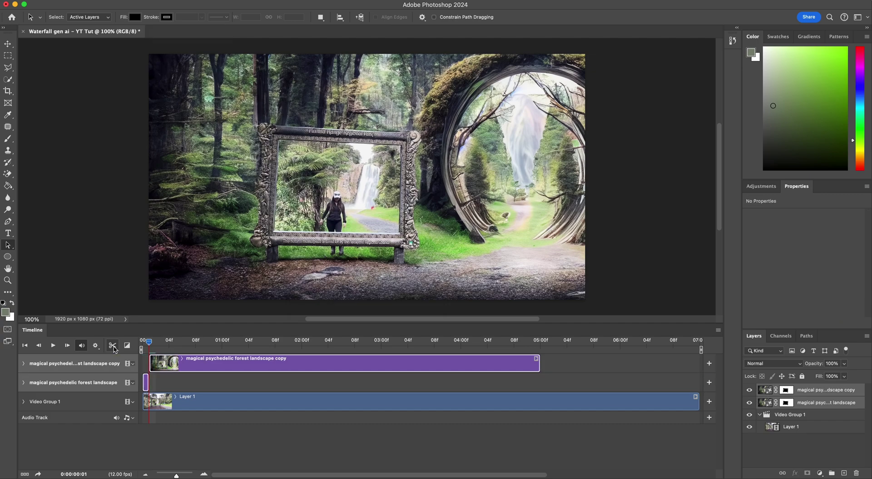
key("Delete")
left_click_drag(176, 476, 193, 475)
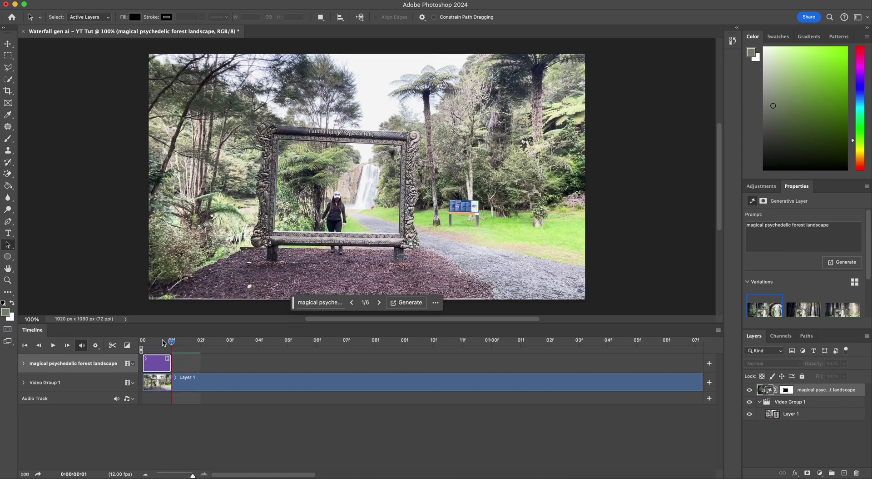
left_click_drag(175, 343, 159, 344)
- Duplicate the forest layer five times and stagger each copy one frame later
key("super+j")
key("super+j")
key("super+j")
key("super+j")
key("super+j")
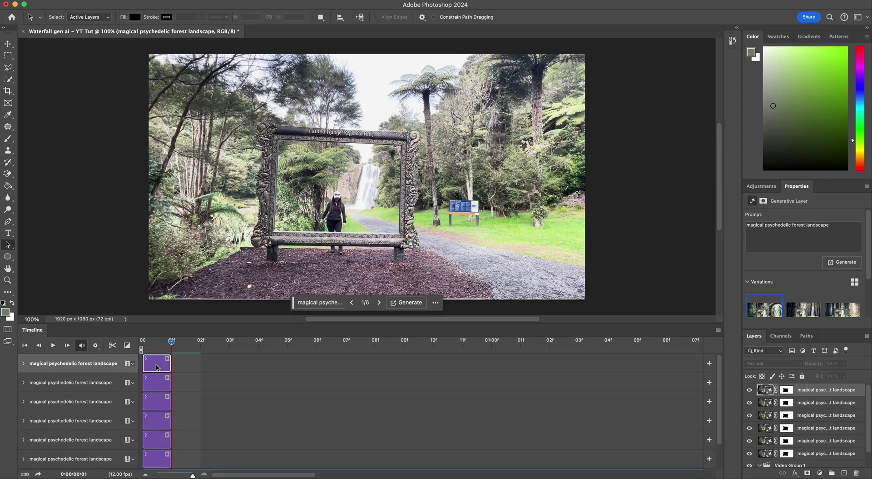
left_click_drag(152, 439, 218, 420)
left_click_drag(155, 400, 236, 400)
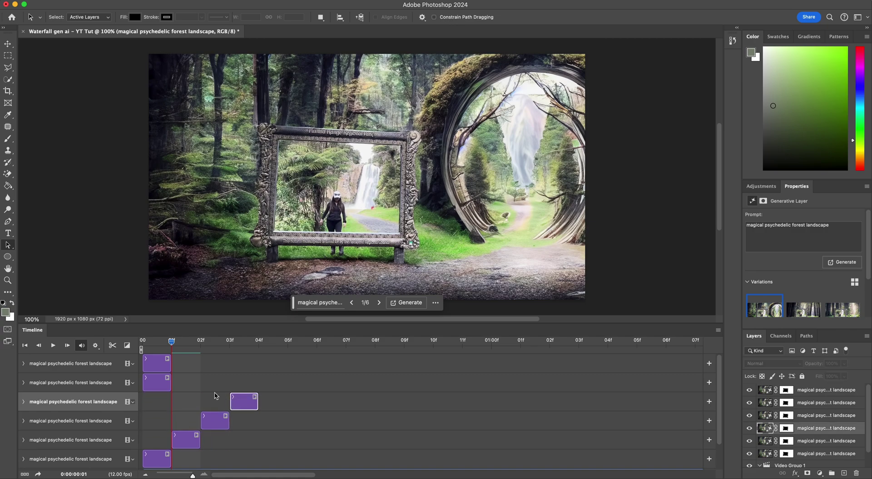
left_click_drag(157, 382, 244, 383)
left_click_drag(157, 363, 306, 363)
- Give the clips at frames 01 and 02 different generated forest variations
scroll(204, 391, "down", 2)
left_click(158, 433)
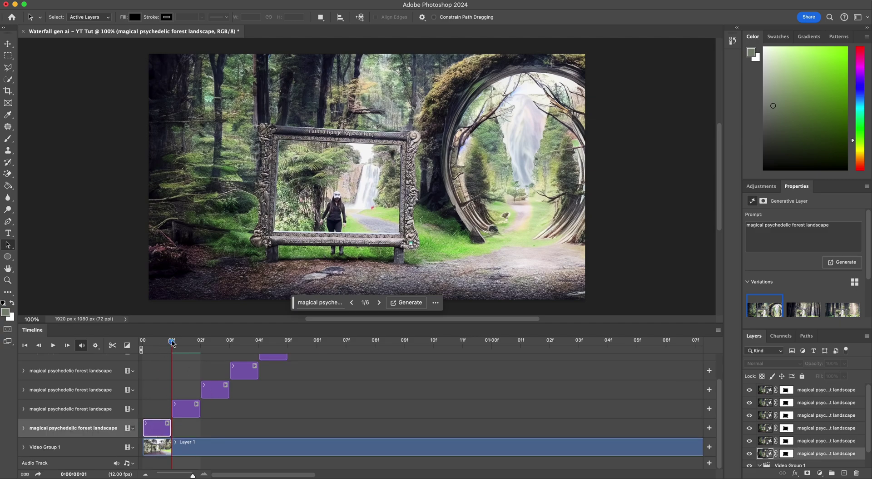
left_click(190, 409)
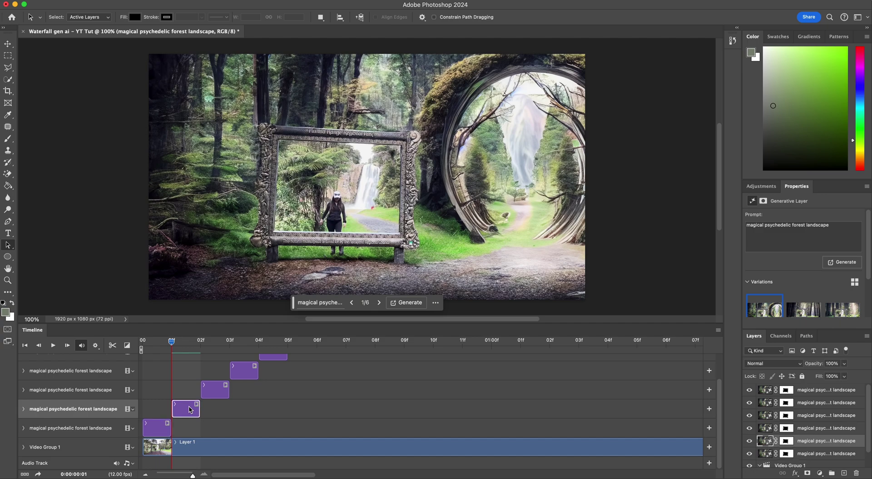
left_click(379, 304)
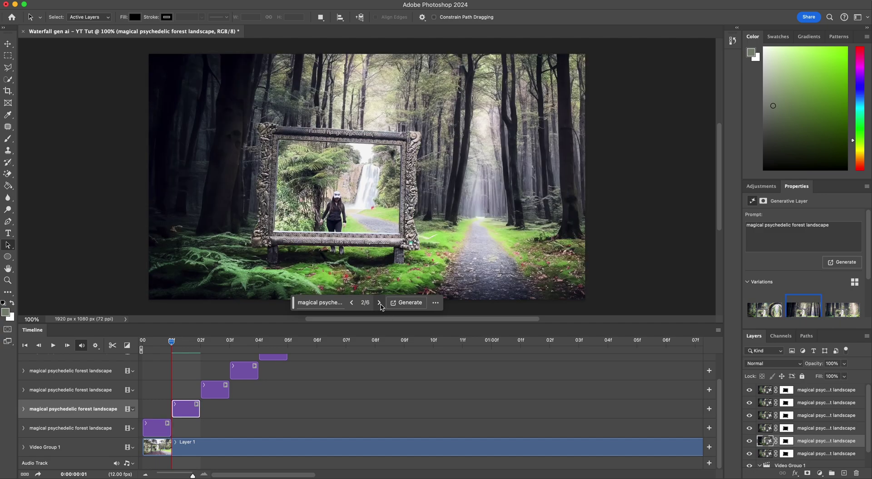
left_click_drag(172, 342, 201, 342)
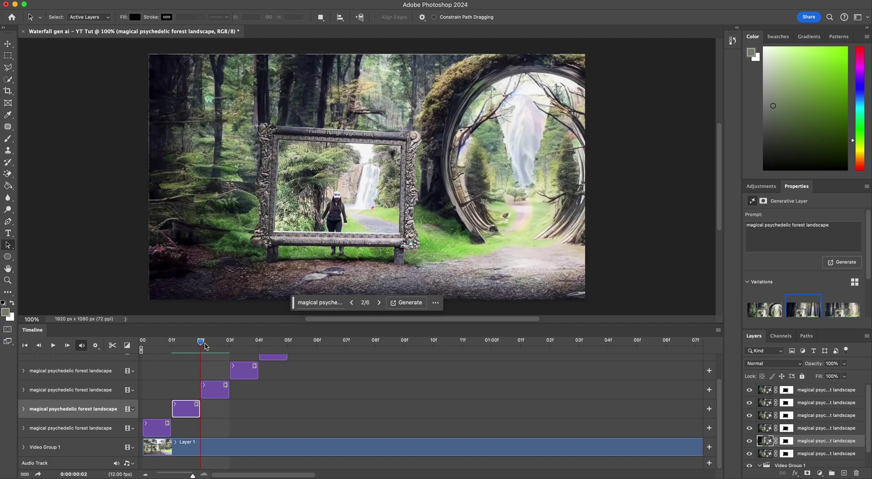
left_click(217, 389)
left_click(379, 302)
left_click(379, 302)
- Assign new forest variations to the clips at frames 03 and 04
left_click_drag(203, 342, 230, 342)
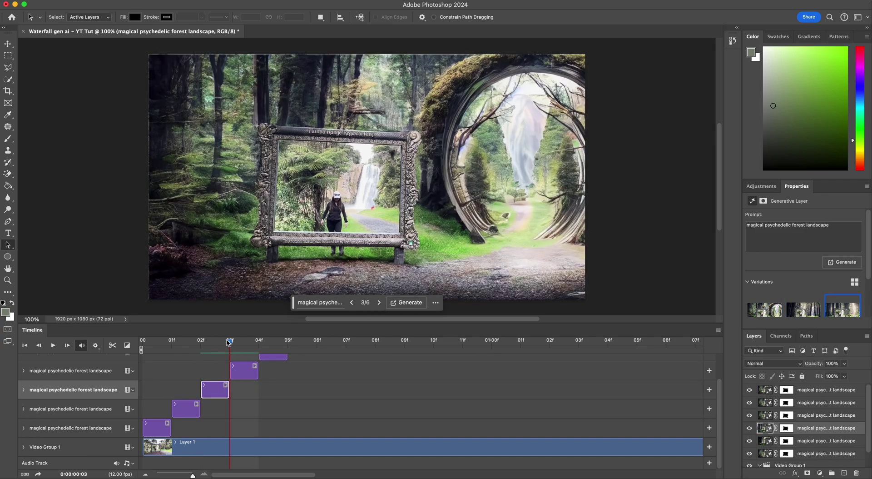
left_click(244, 370)
left_click(354, 304)
left_click(354, 305)
left_click(354, 304)
scroll(270, 361, "up", 2)
left_click_drag(232, 342, 260, 345)
left_click(273, 382)
left_click(353, 303)
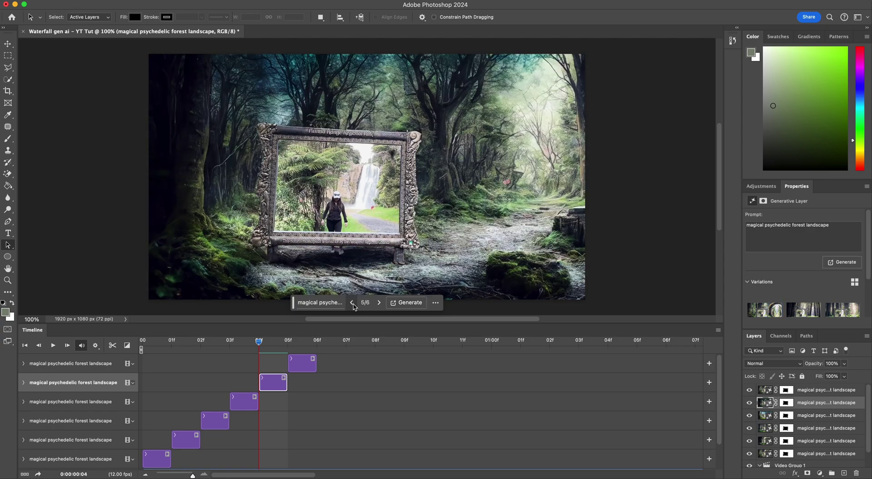
- Give the top clip at frame 05 its own variation, rewind, and switch to the Move tool
left_click(304, 365)
left_click_drag(268, 344, 288, 343)
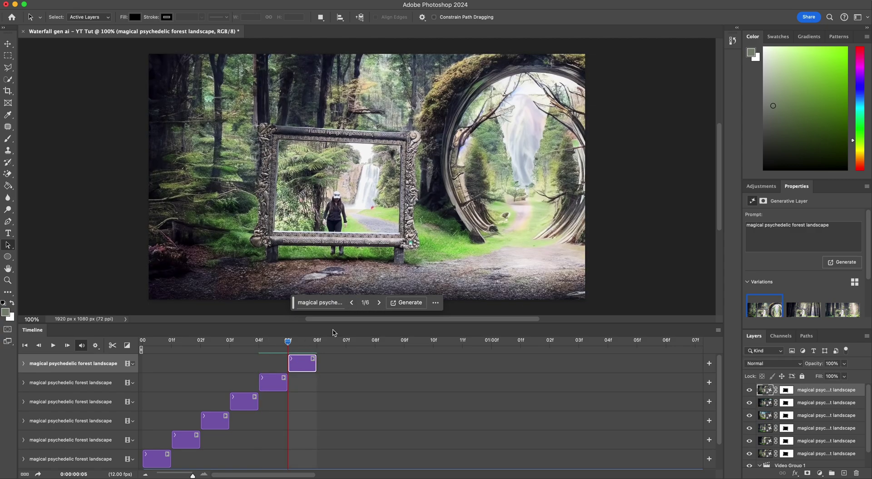
left_click(353, 303)
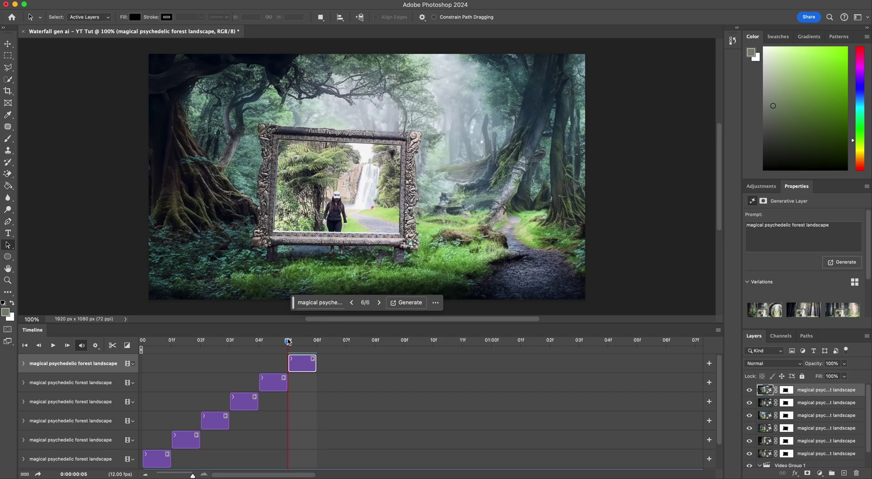
left_click_drag(288, 342, 16, 330)
scroll(176, 370, "down", 2)
scroll(175, 370, "up", 2)
key("v")
key("space")
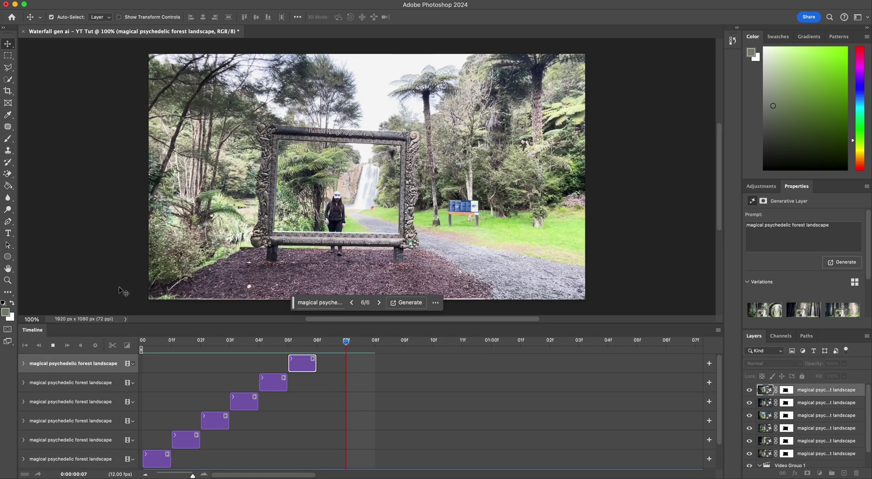
left_click(153, 341)
left_click_drag(154, 342, 308, 343)
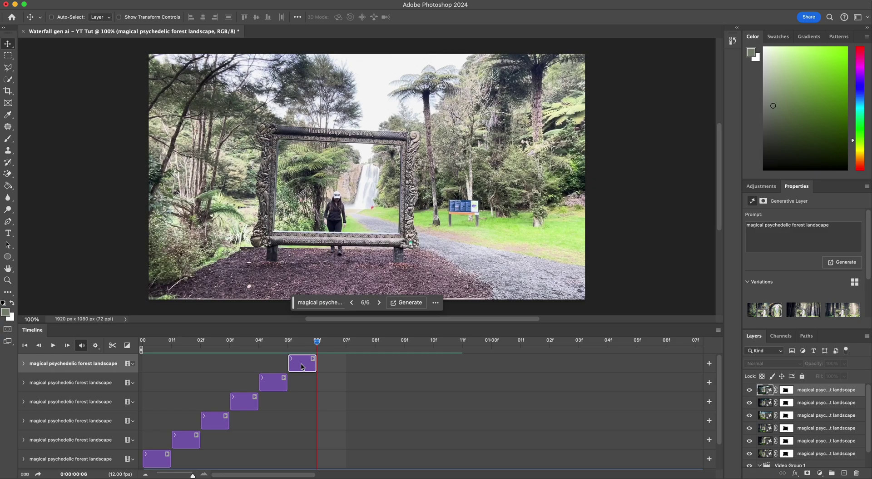
- Duplicate the top clip to frame 06 and regenerate it with the prompt 'sci fi planet forest'
key("super+j")
left_click_drag(155, 364, 332, 362)
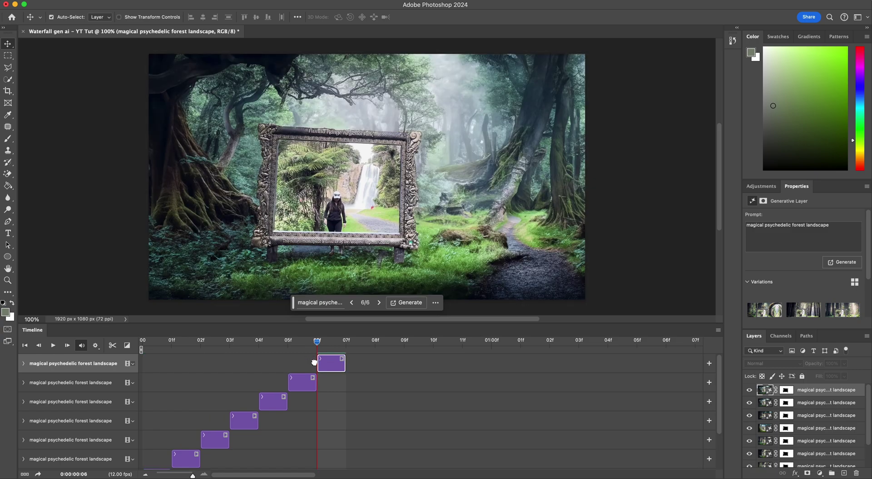
left_click(330, 302)
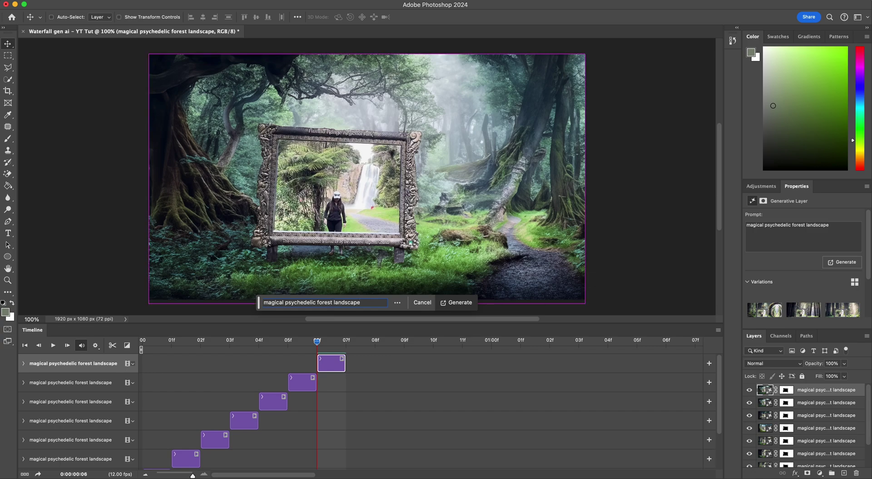
key("super+a")
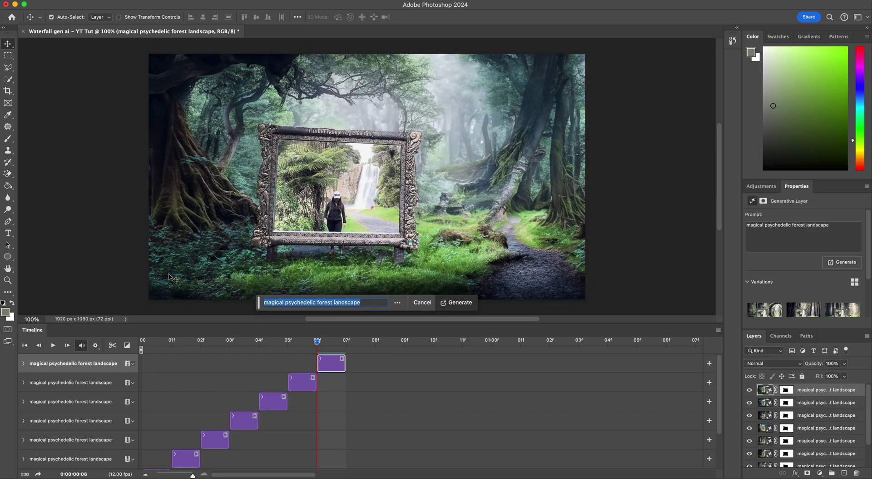
type("sci fi planet forest")
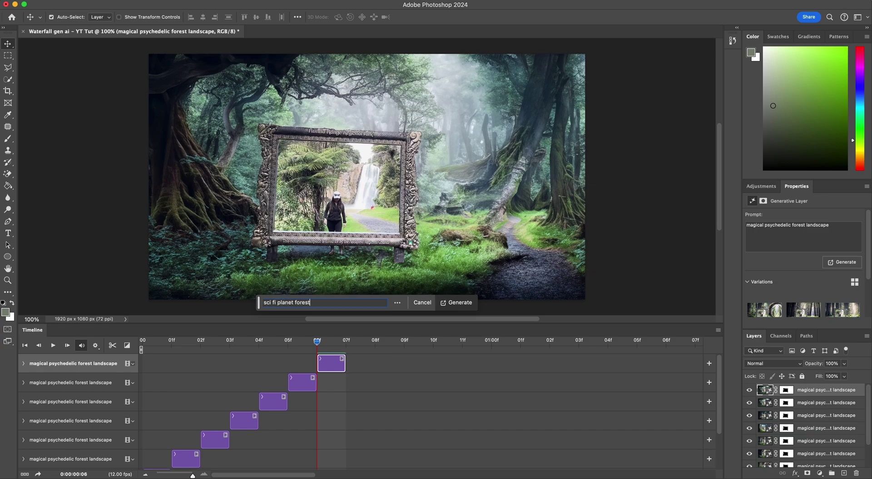
key("Return")
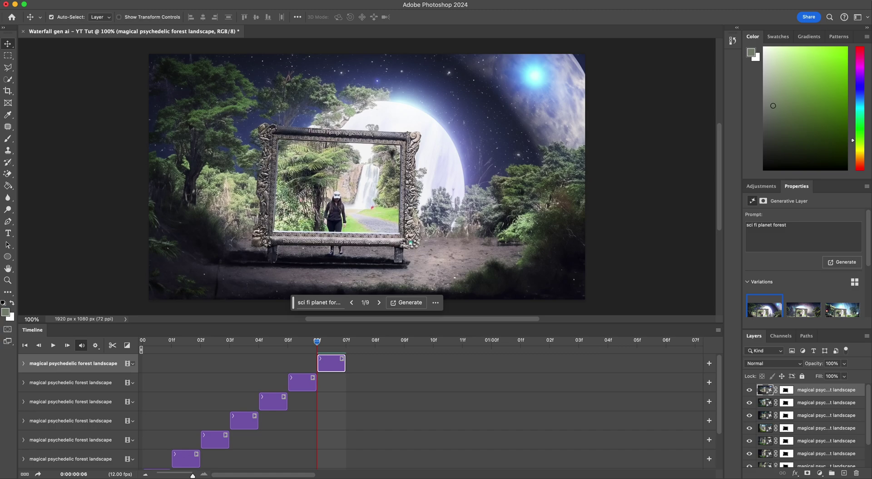
- Browse the sci-fi variations back to the first, then float the Properties panel over the canvas
left_click(379, 303)
left_click(379, 303)
left_click(379, 302)
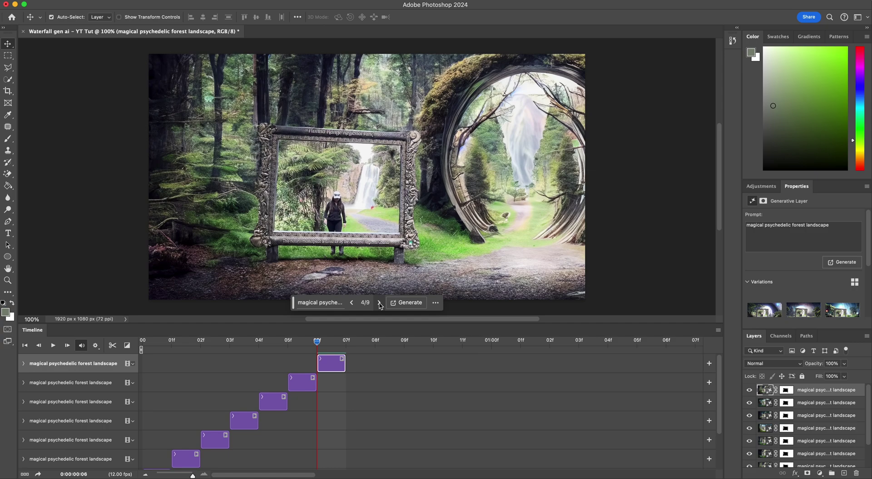
left_click(351, 303)
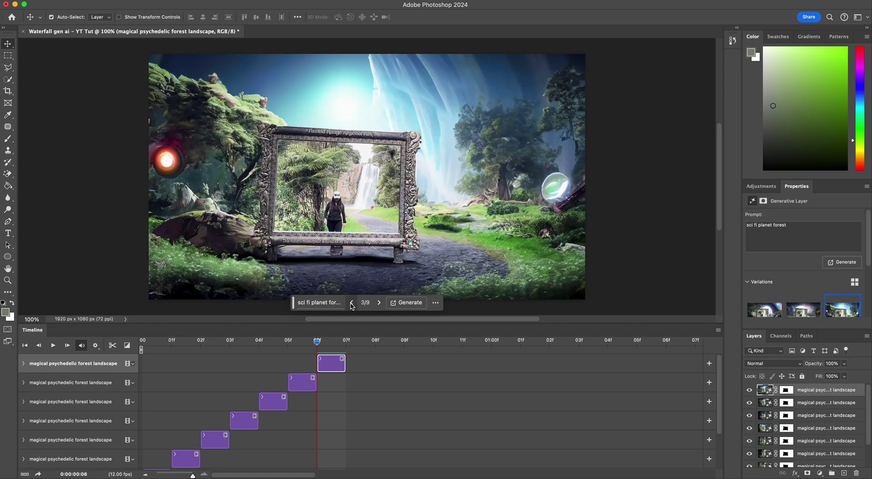
left_click(351, 303)
left_click(351, 303)
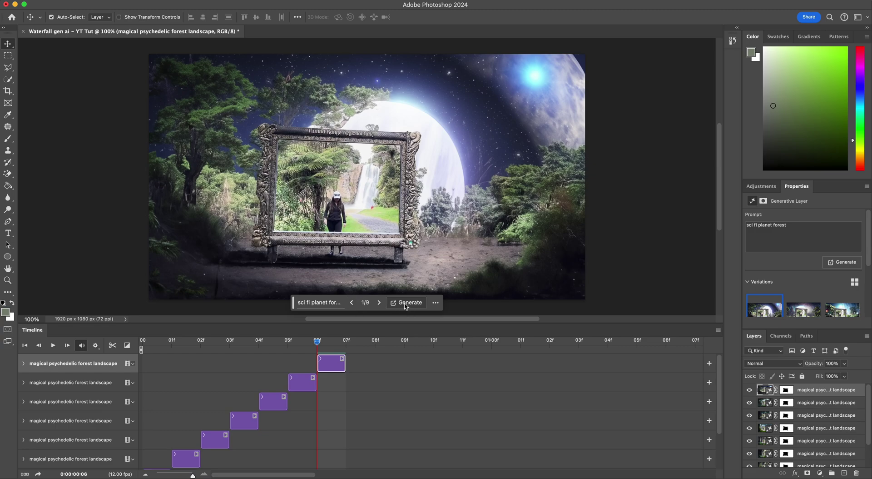
left_click_drag(805, 187, 615, 69)
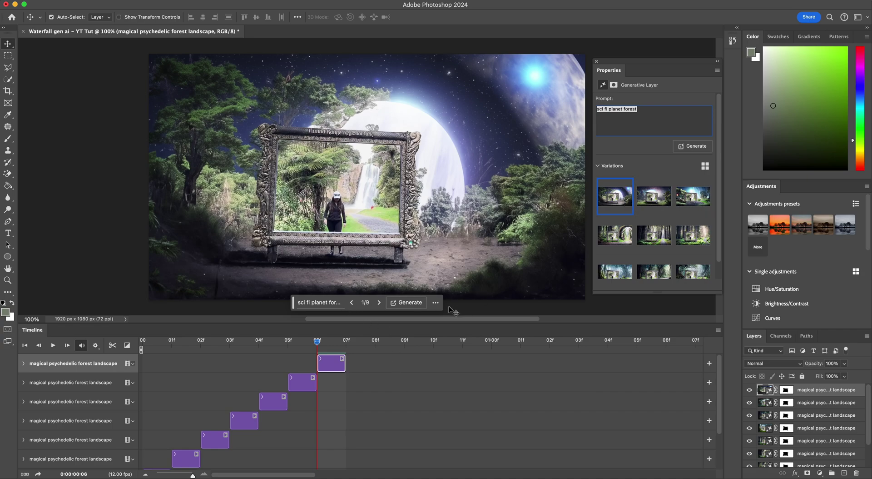
- Generate more sci fi planet forest variations, then move the top five clips to start at 07f
left_click(409, 303)
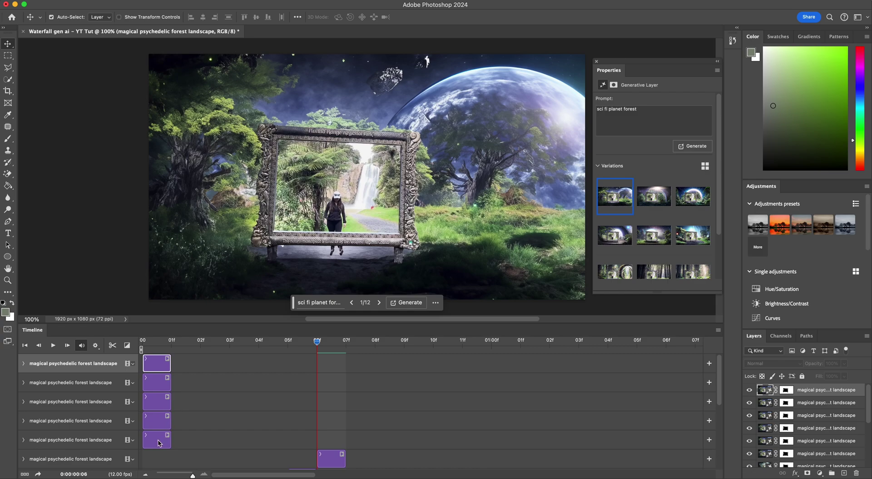
left_click(159, 440)
left_click(159, 369, "shift")
left_click_drag(159, 369, 378, 365)
- Shift row 4's clip to 08f, row 2's clip to 10f and the top clip to 11f
left_click(388, 426)
left_click_drag(363, 422, 416, 400)
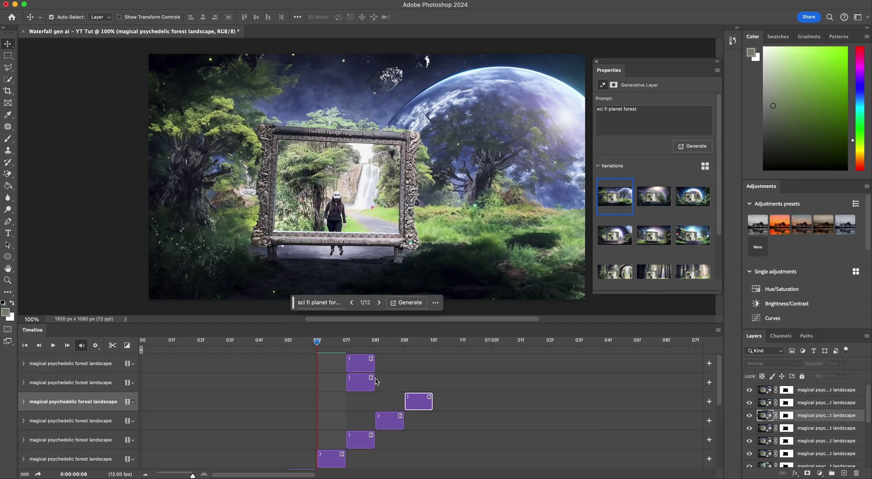
left_click_drag(368, 383, 450, 385)
left_click_drag(363, 366, 479, 364)
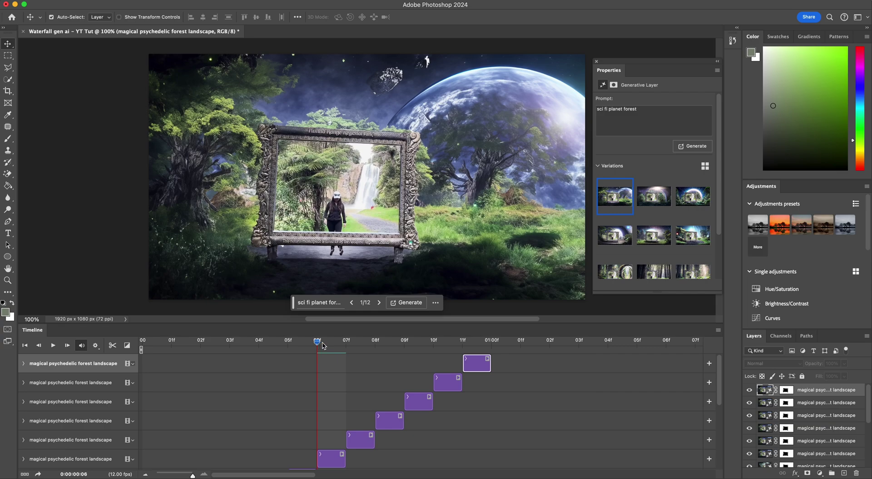
- At frame 08, switch row 4's layer to the next sci fi planet forest variation
left_click(369, 343)
left_click(359, 444)
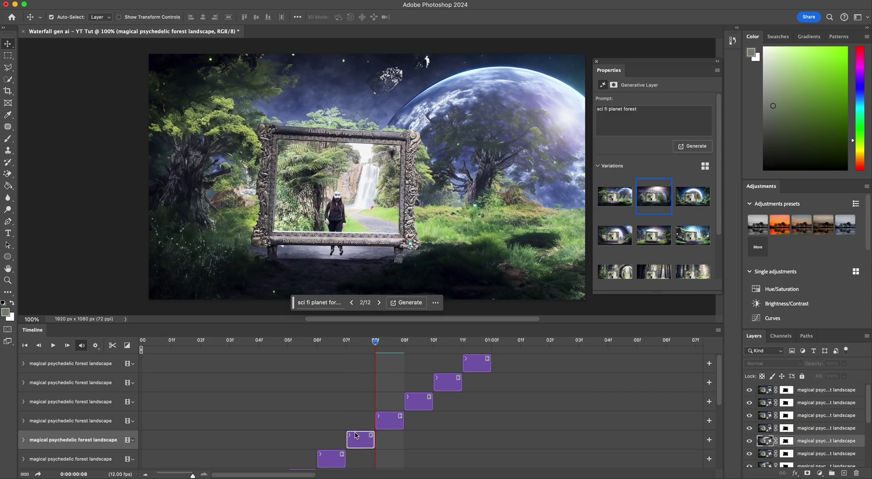
left_click(343, 343)
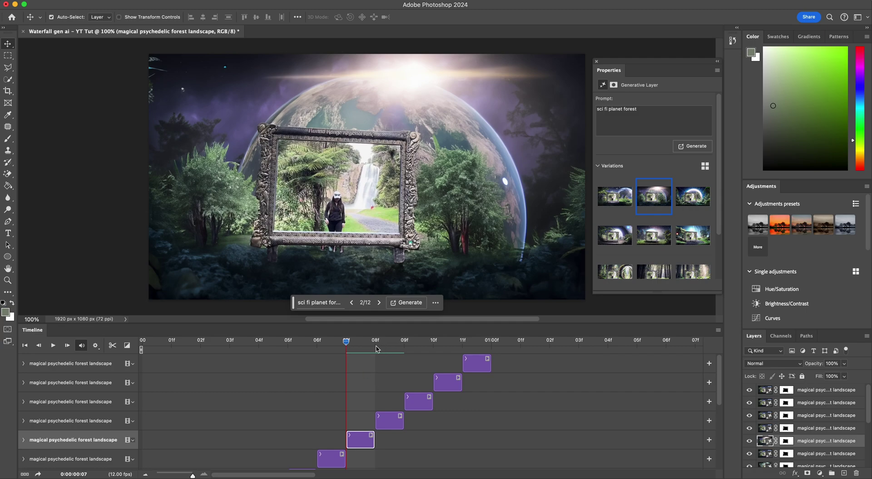
left_click(375, 344)
left_click(394, 421)
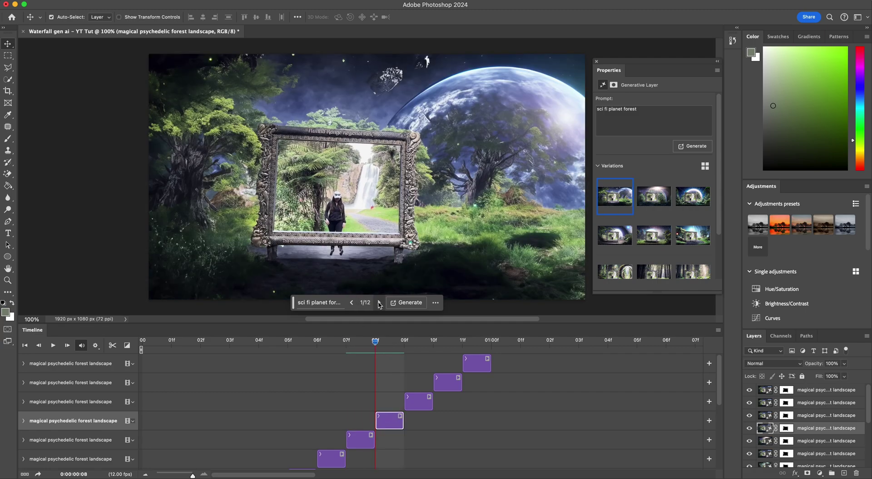
left_click(379, 302)
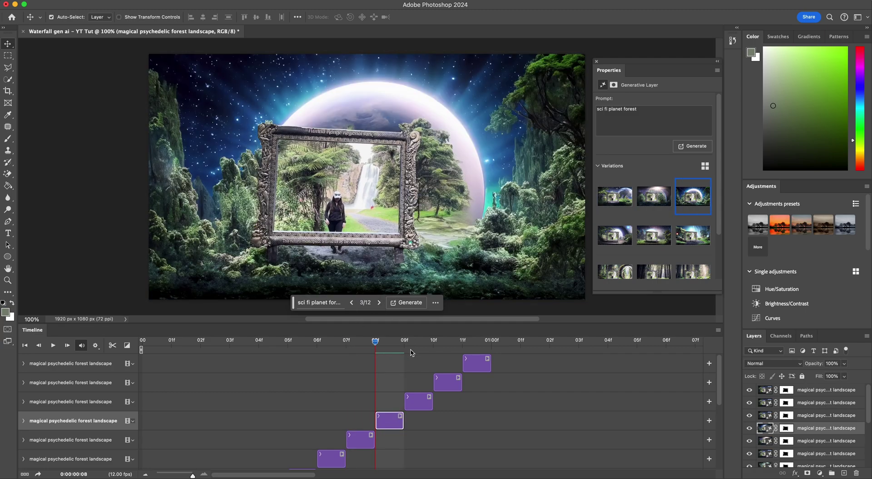
- At frame 09, cycle row 3's layer to variation 4/12
left_click(406, 342)
left_click(418, 402)
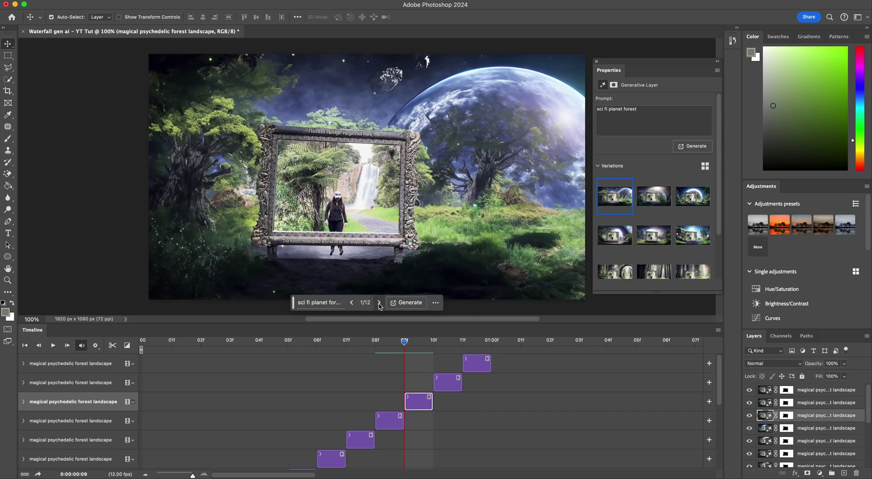
left_click(379, 303)
left_click(379, 302)
left_click(379, 302)
left_click(379, 302)
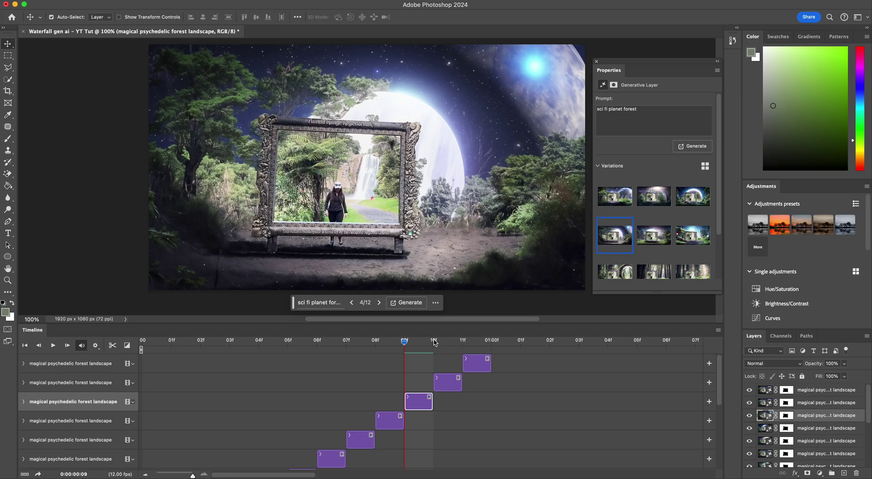
- At frame 10, cycle row 2's layer to variation 5/12
left_click(434, 341)
left_click(445, 382)
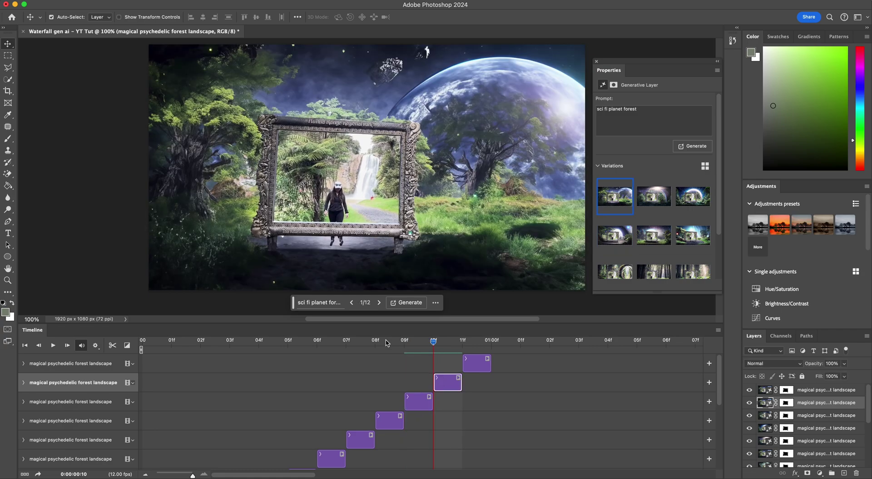
left_click(379, 302)
left_click(379, 302)
left_click(379, 303)
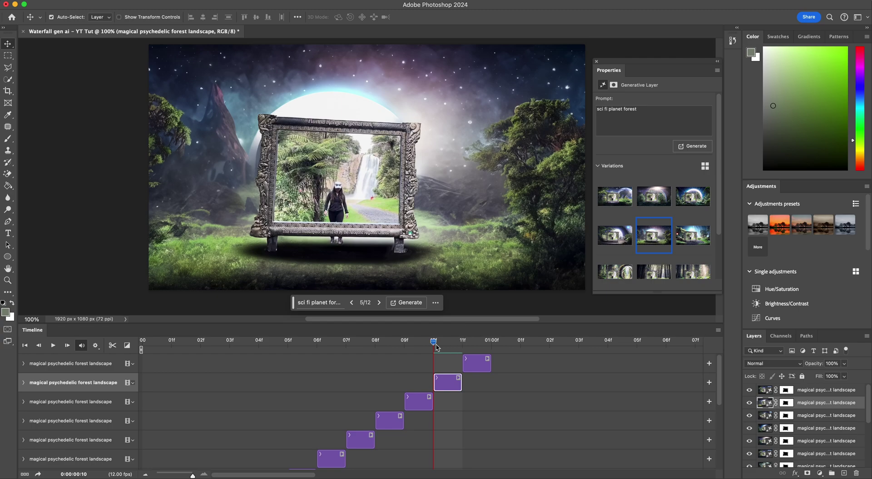
left_click(463, 342)
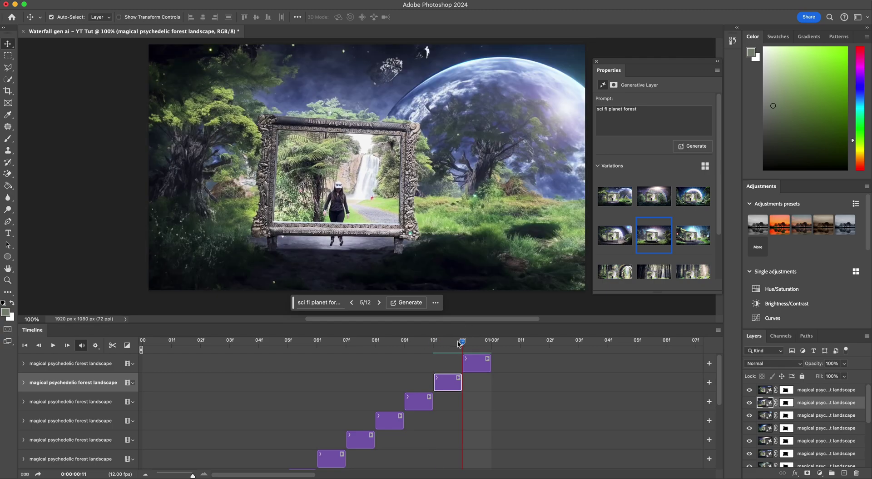
left_click(379, 302)
- At frame 11, cycle the top layer to variation 6/12
left_click(478, 367)
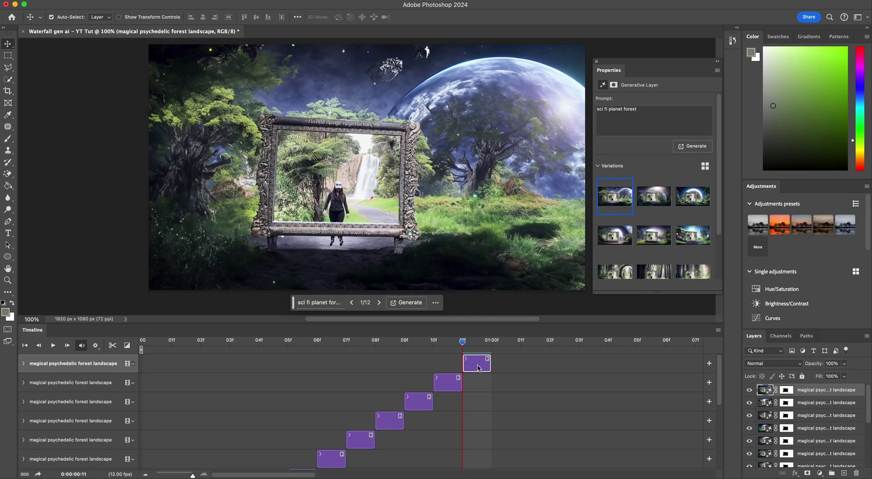
left_click(379, 303)
left_click(379, 303)
left_click(379, 303)
left_click(378, 303)
left_click(379, 302)
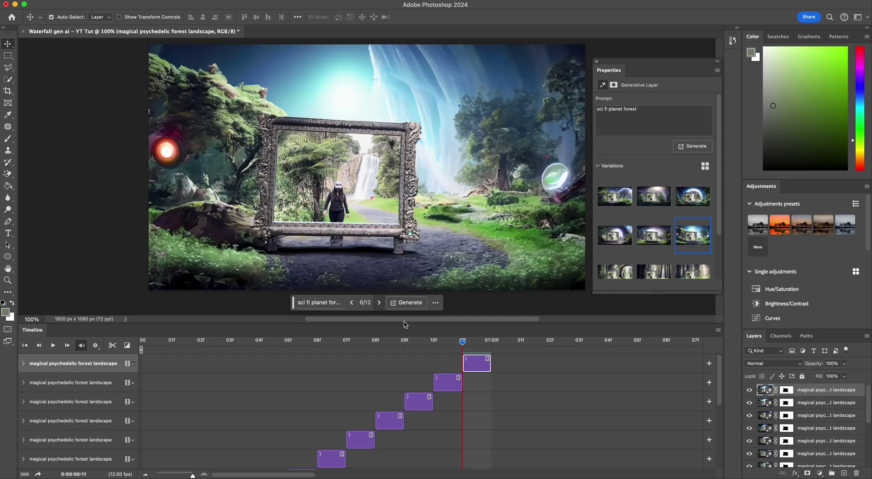
- Scrub through the frames, deselect the layers, and render Waterfall gen ai - YT Tut2.mp4 as H.264, 1920×1080, 12 fps
left_click_drag(461, 342, 144, 331)
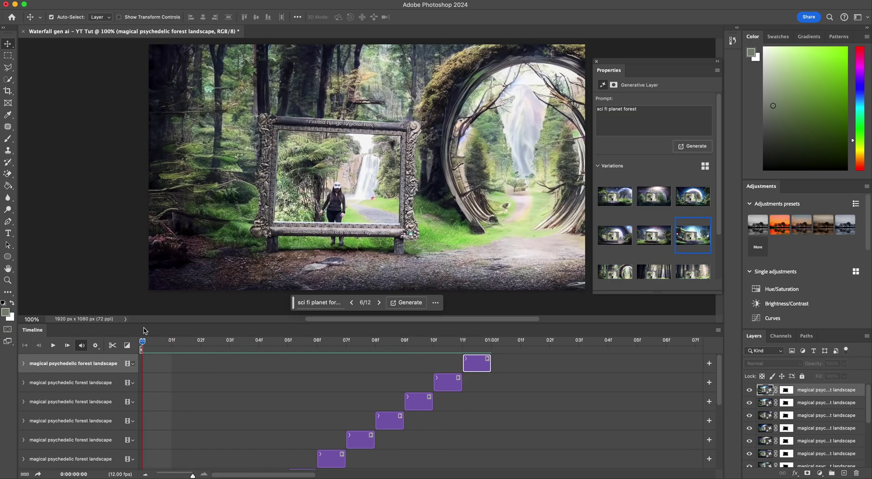
left_click(587, 309)
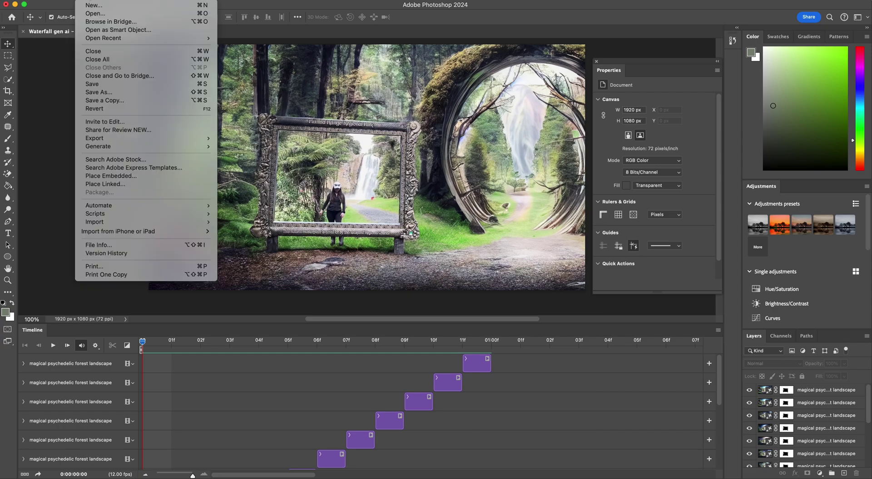
mouse_move(155, 142)
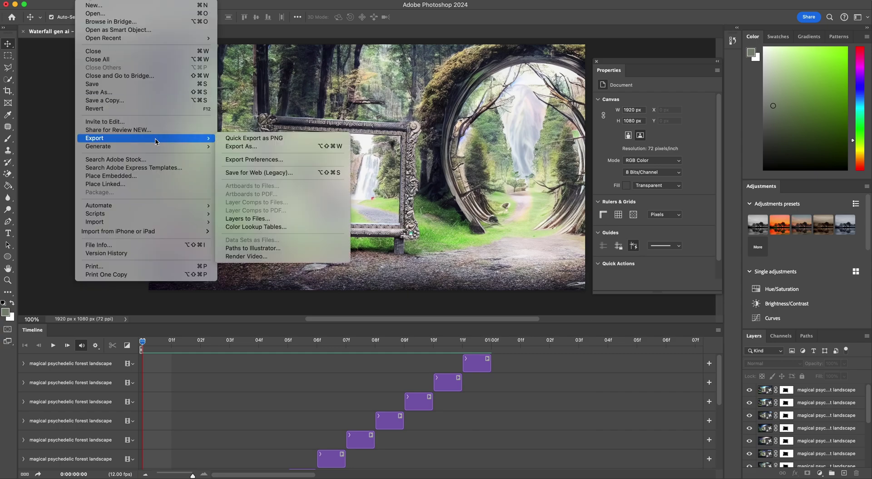
left_click(308, 257)
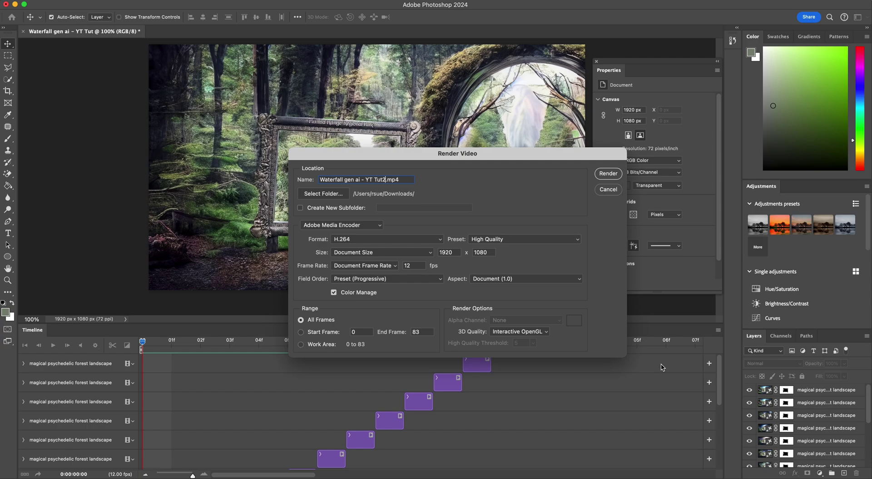
left_click(608, 174)
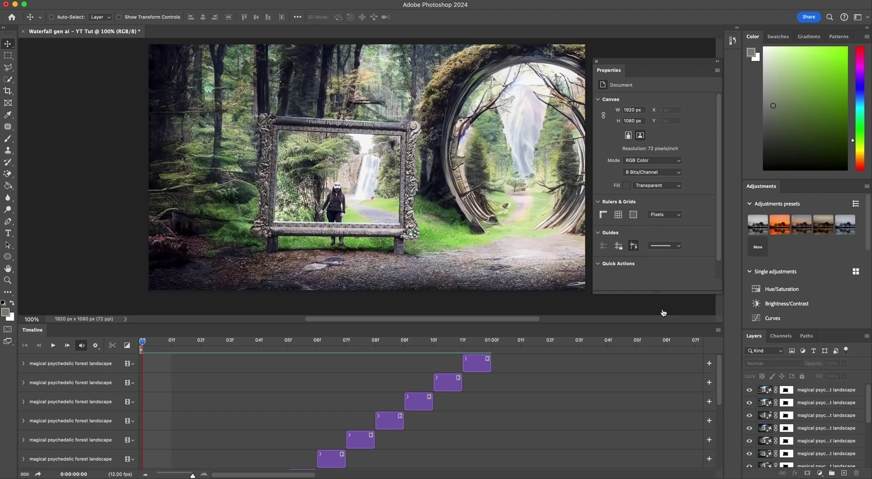
- In Premiere Pro, swap Sequence 01's old V1 clip for the rendered Waterfall gen ai - YT Tut2.mp4
key("super+Tab")
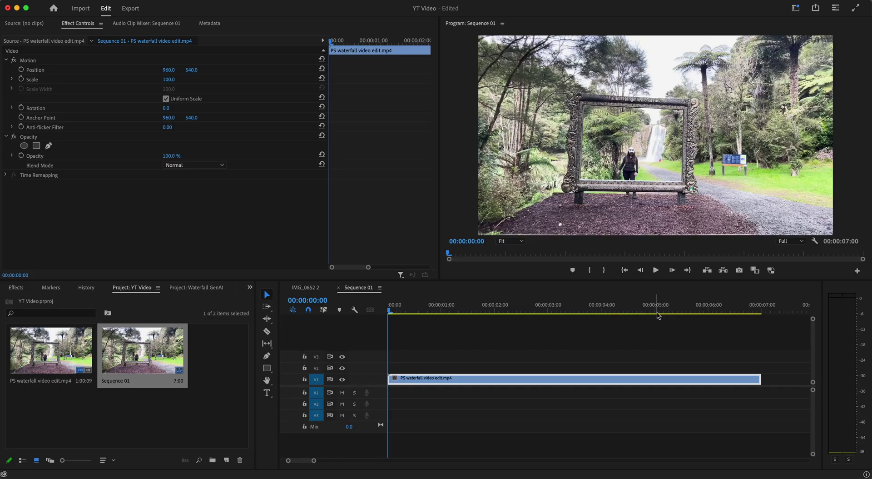
left_click(431, 383)
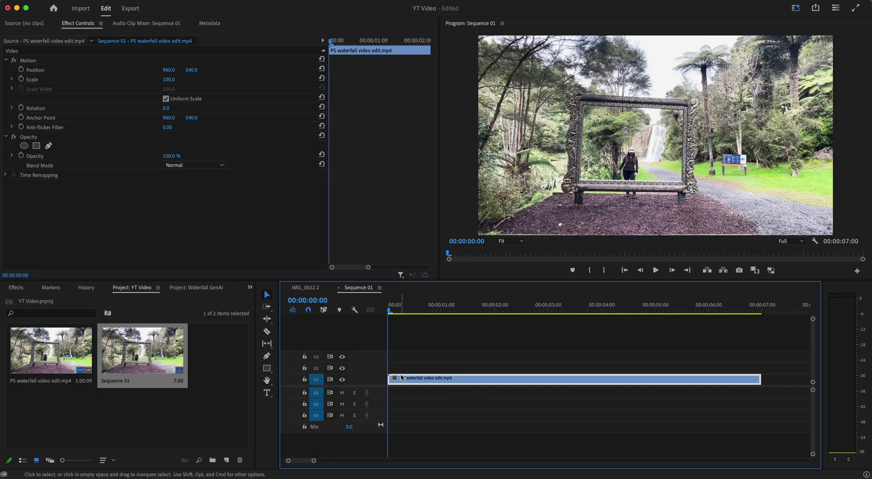
key("Delete")
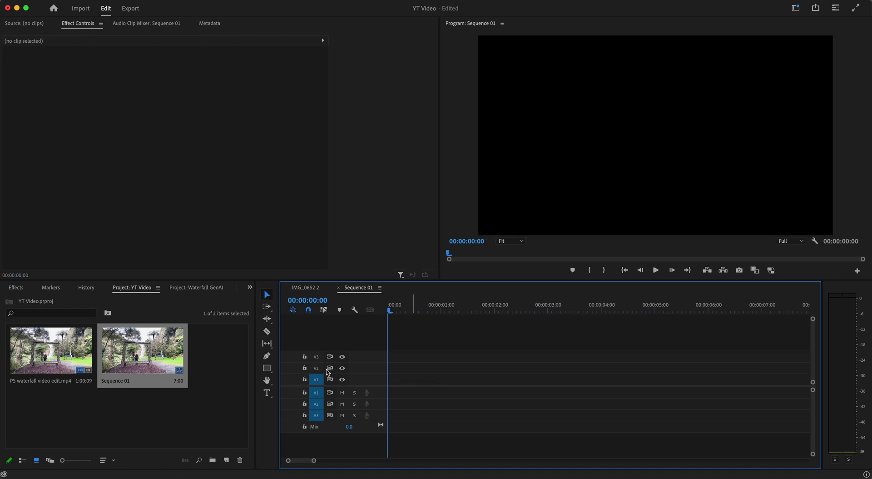
left_click_drag(190, 349, 369, 385)
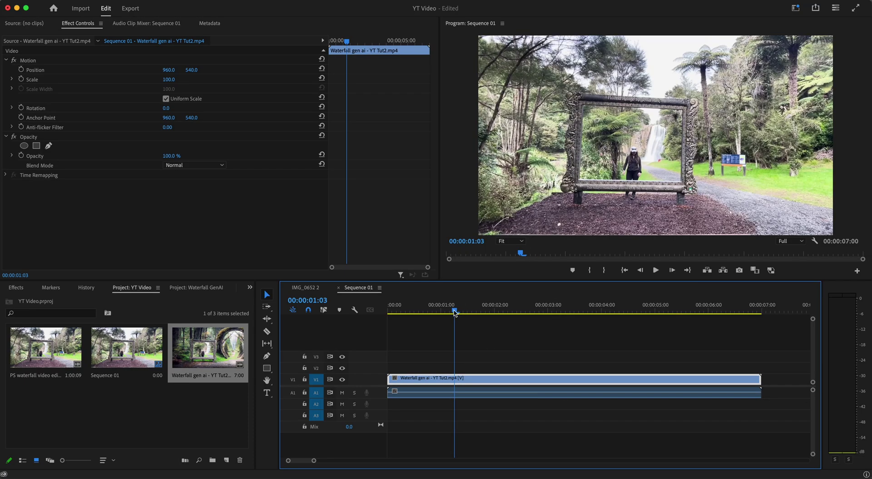
- Play Sequence 01 from the start, then switch to the IMG_0652 2 sequence
key("Home")
key("space")
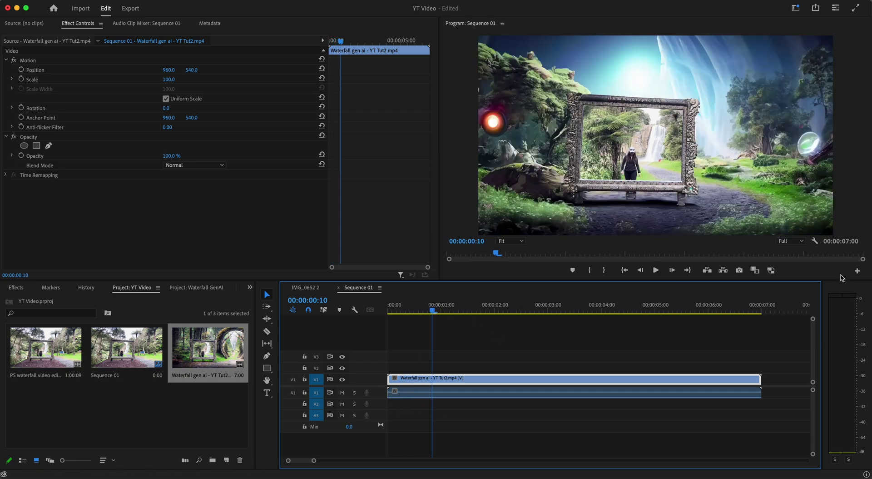
left_click(307, 287)
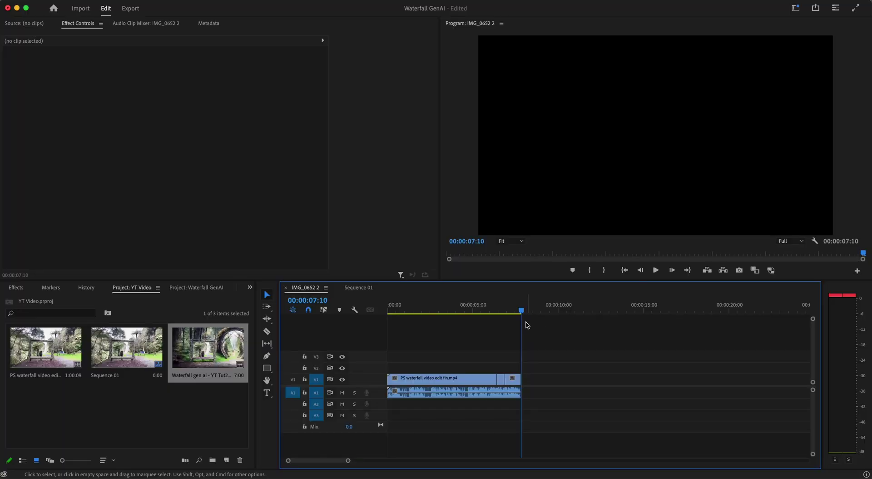
- Play IMG_0652 2 from its start to watch PS waterfall video edit fin.mp4
left_click(389, 307)
key("space")
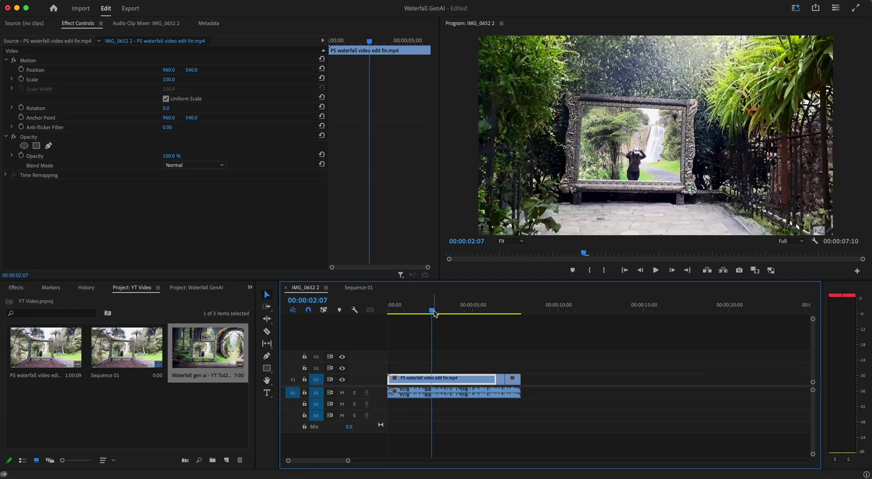